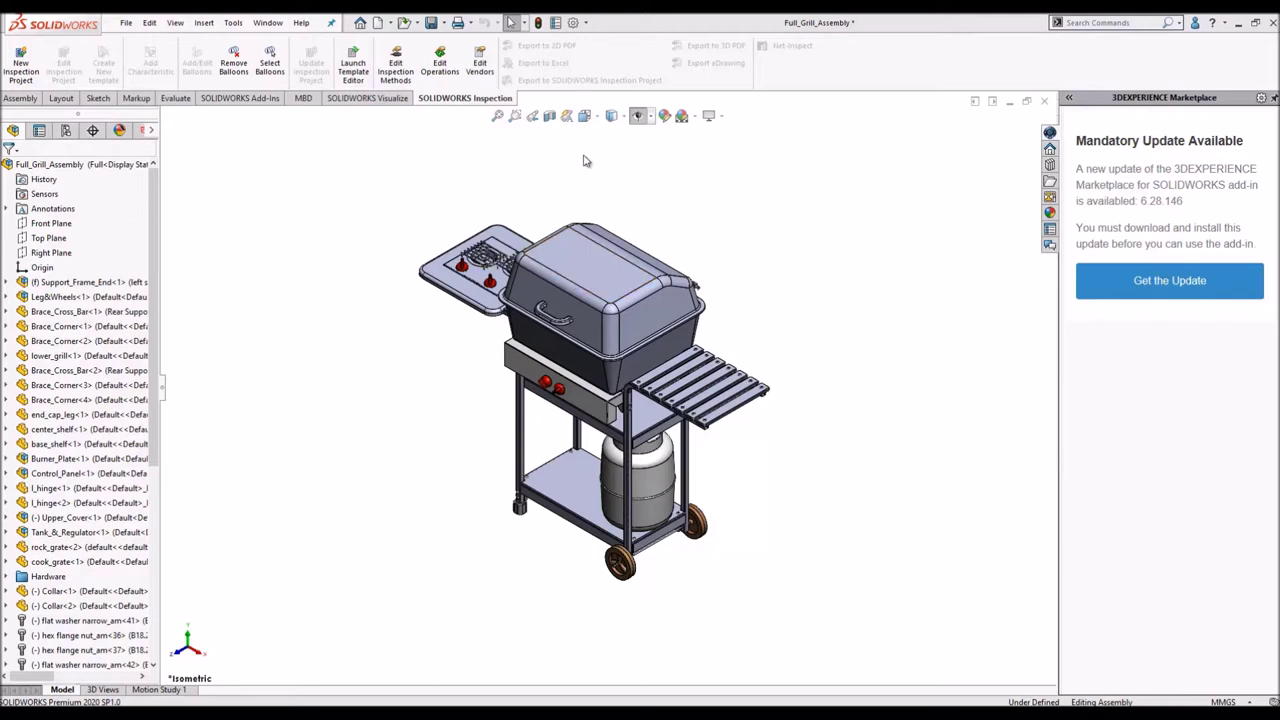
Switch the grill assembly from isometric to the Front view using the view selector
{"action": "key", "text": "space"}
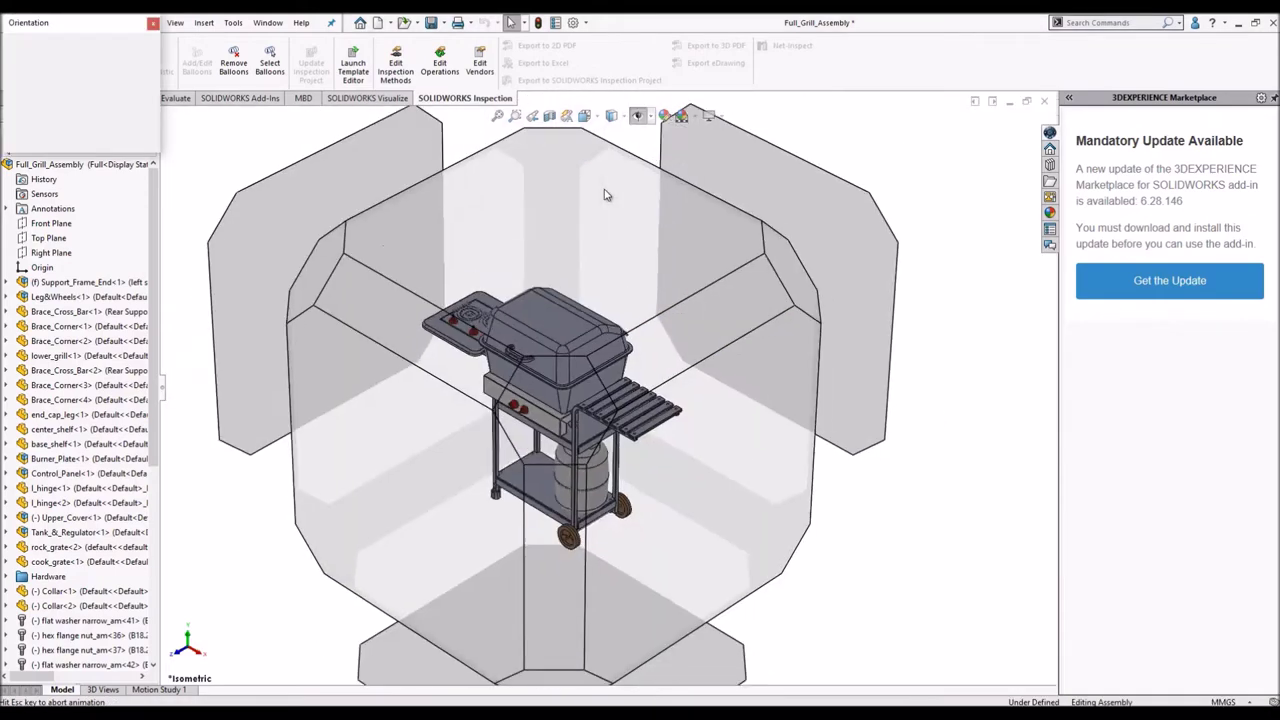
{"action": "left_click", "coordinate": [399, 491]}
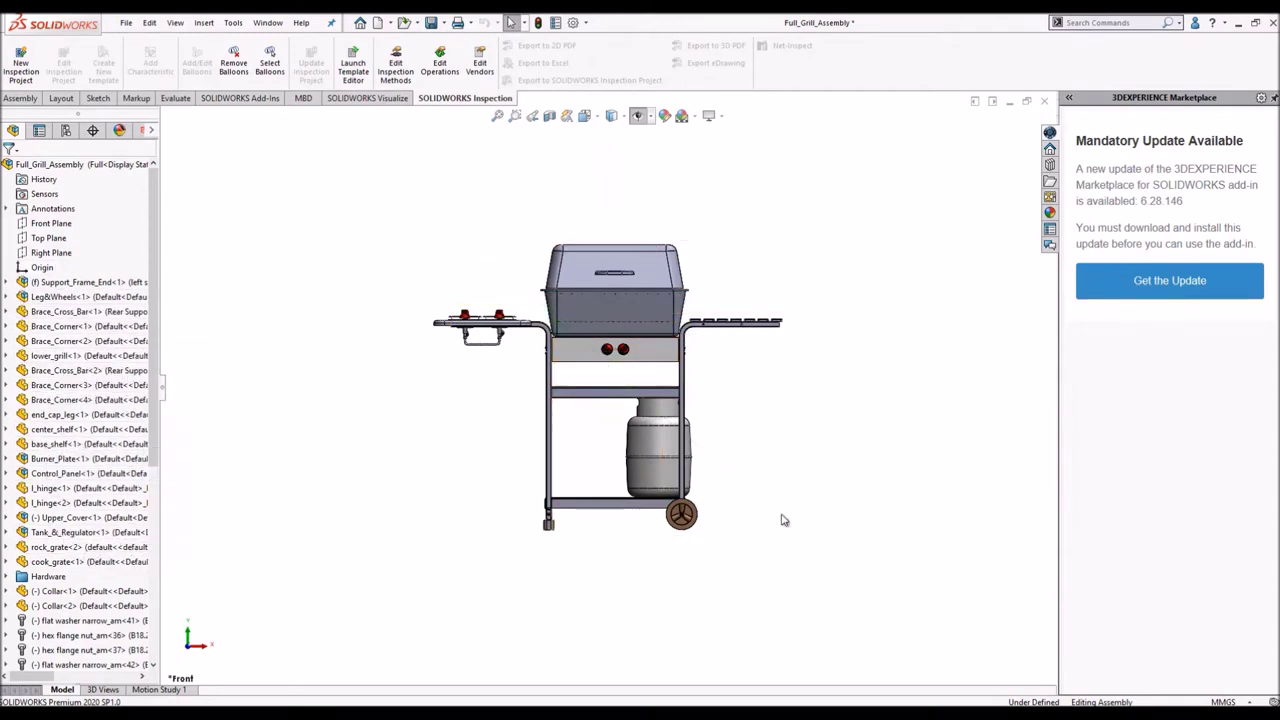
Box-select all grill components, expand Support_Frame_End in the tree, then clear the selection
{"action": "right_click", "coordinate": [786, 420]}
{"action": "left_click", "coordinate": [329, 220]}
{"action": "left_click_drag", "start_coordinate": [328, 213], "coordinate": [897, 591]}
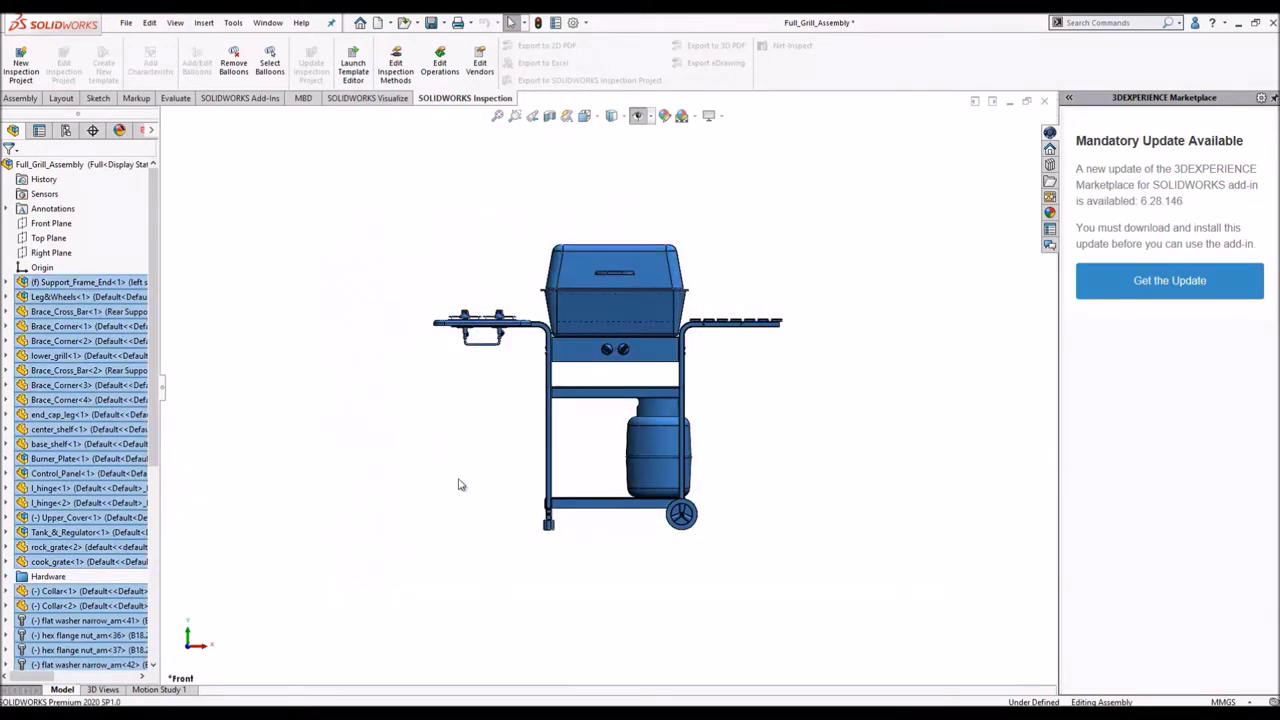
{"action": "scroll", "coordinate": [133, 270], "scroll_direction": "down", "scroll_amount": 1}
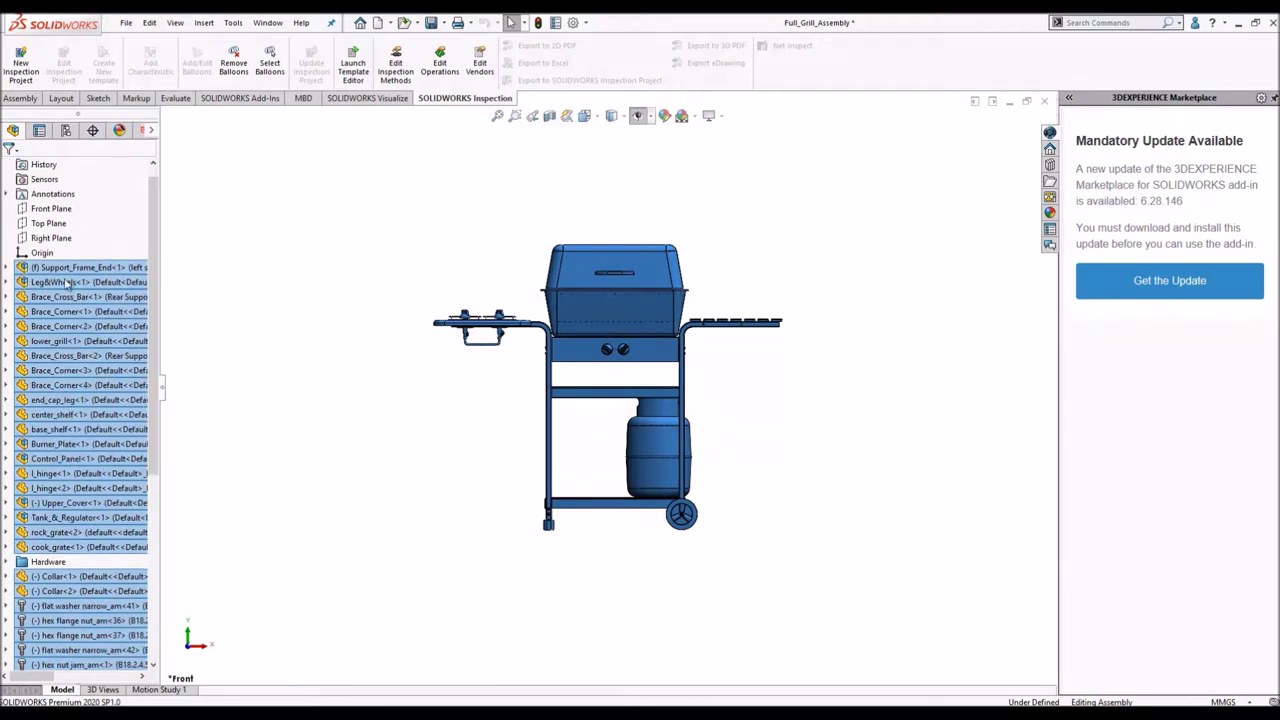
{"action": "left_click", "coordinate": [7, 268]}
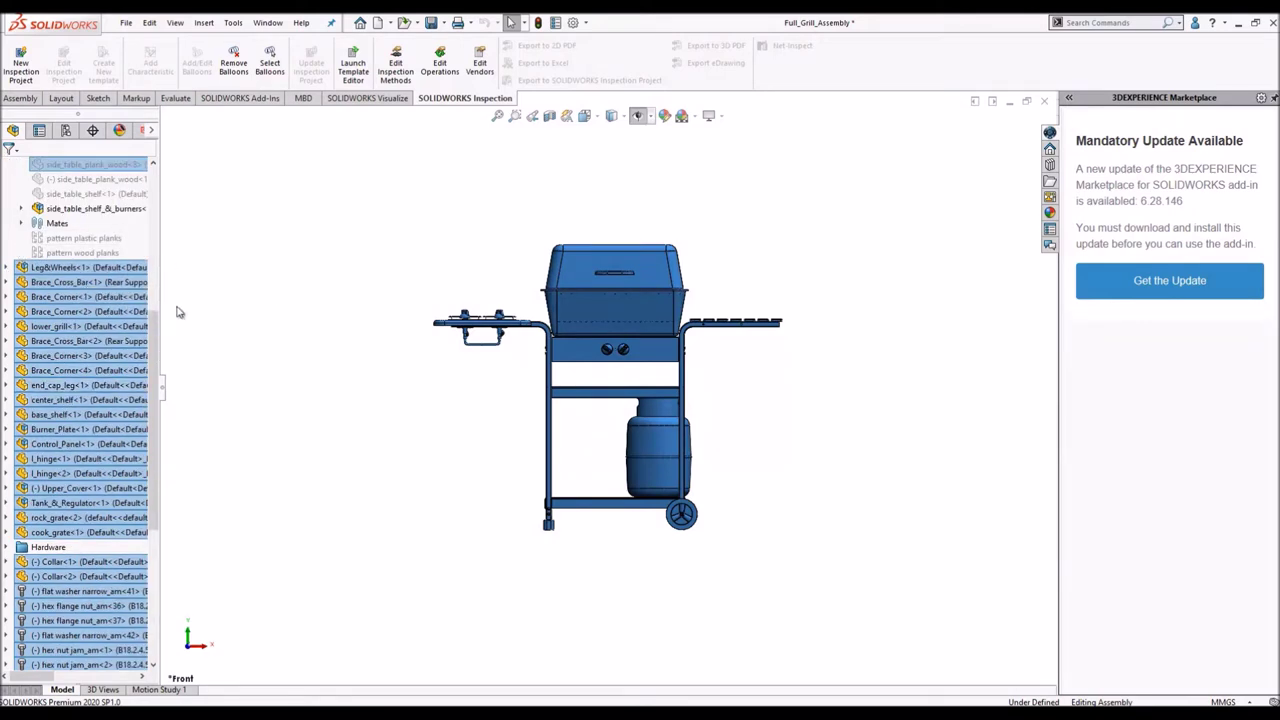
{"action": "scroll", "coordinate": [160, 270], "scroll_direction": "up", "scroll_amount": 5}
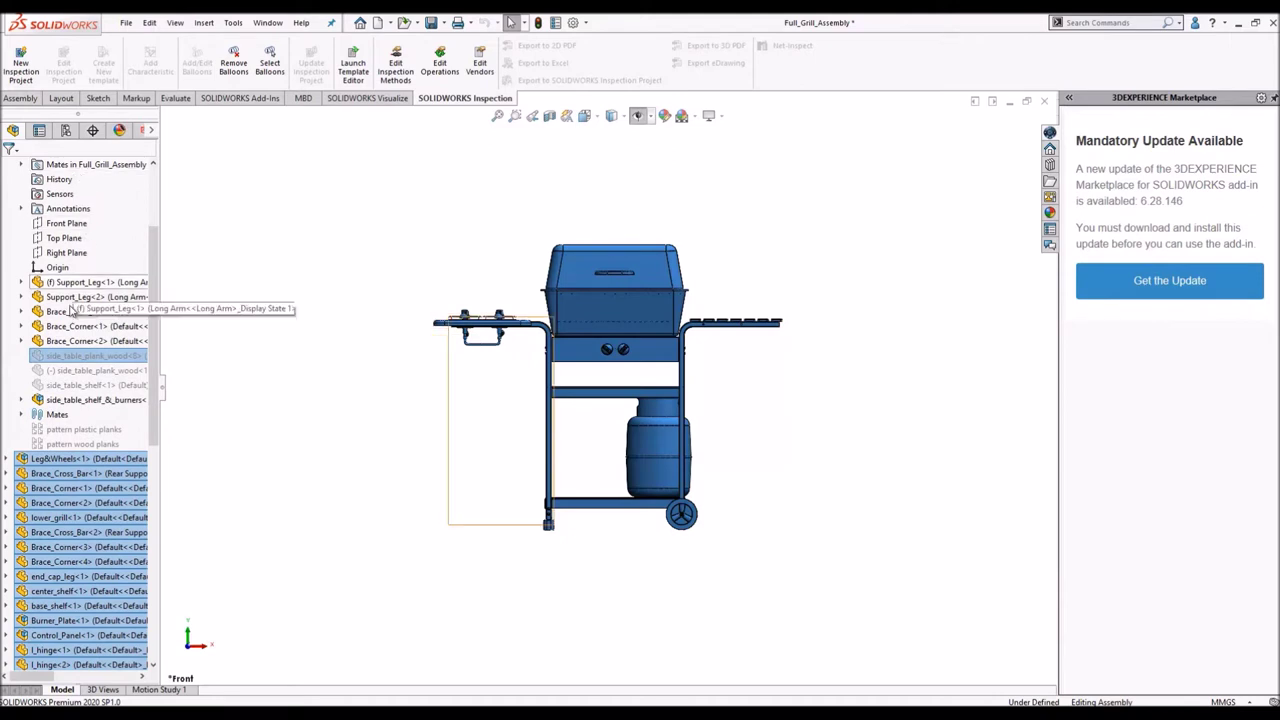
{"action": "left_click", "coordinate": [283, 246]}
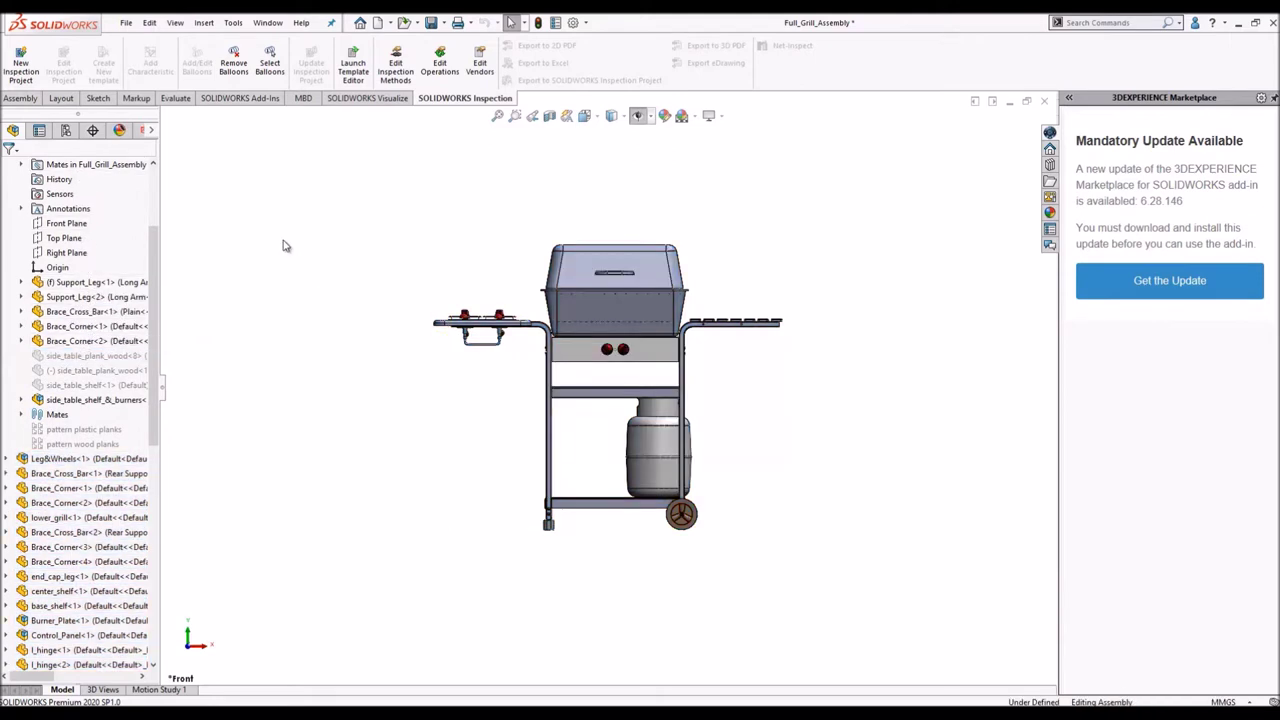
Select every component with Select All, then clear the selection again
{"action": "left_click", "coordinate": [525, 23]}
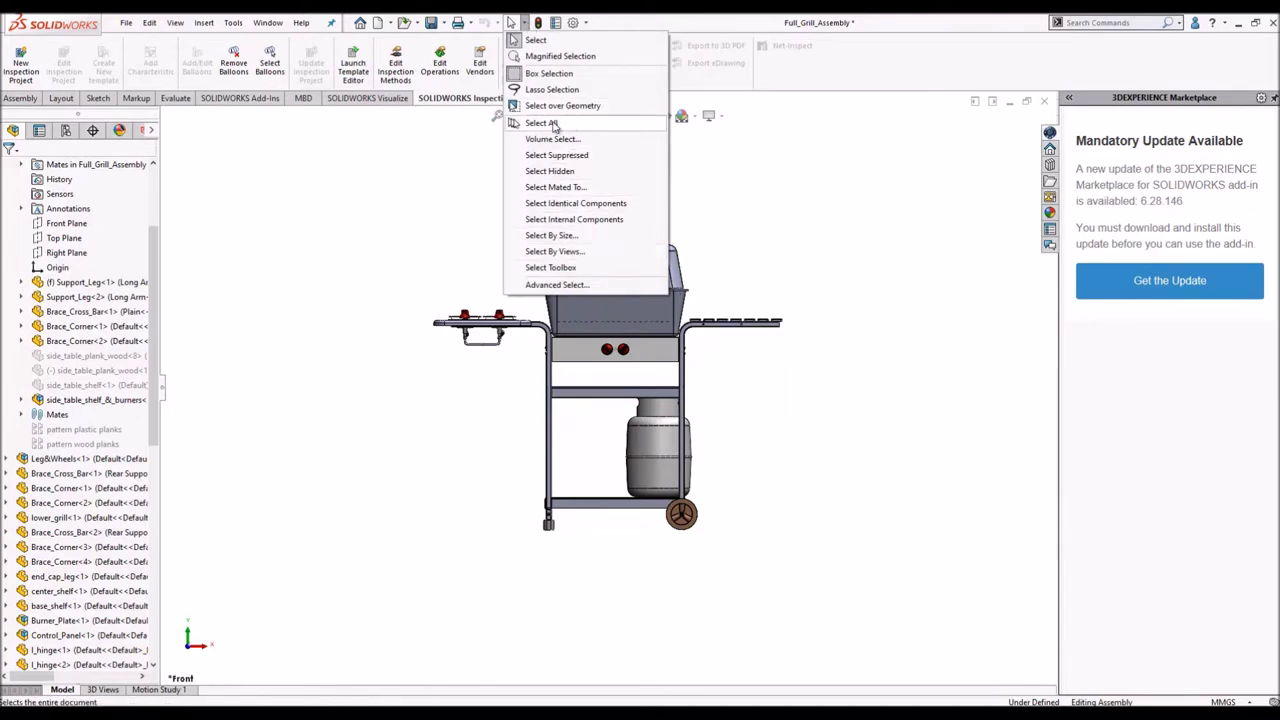
{"action": "left_click", "coordinate": [554, 125]}
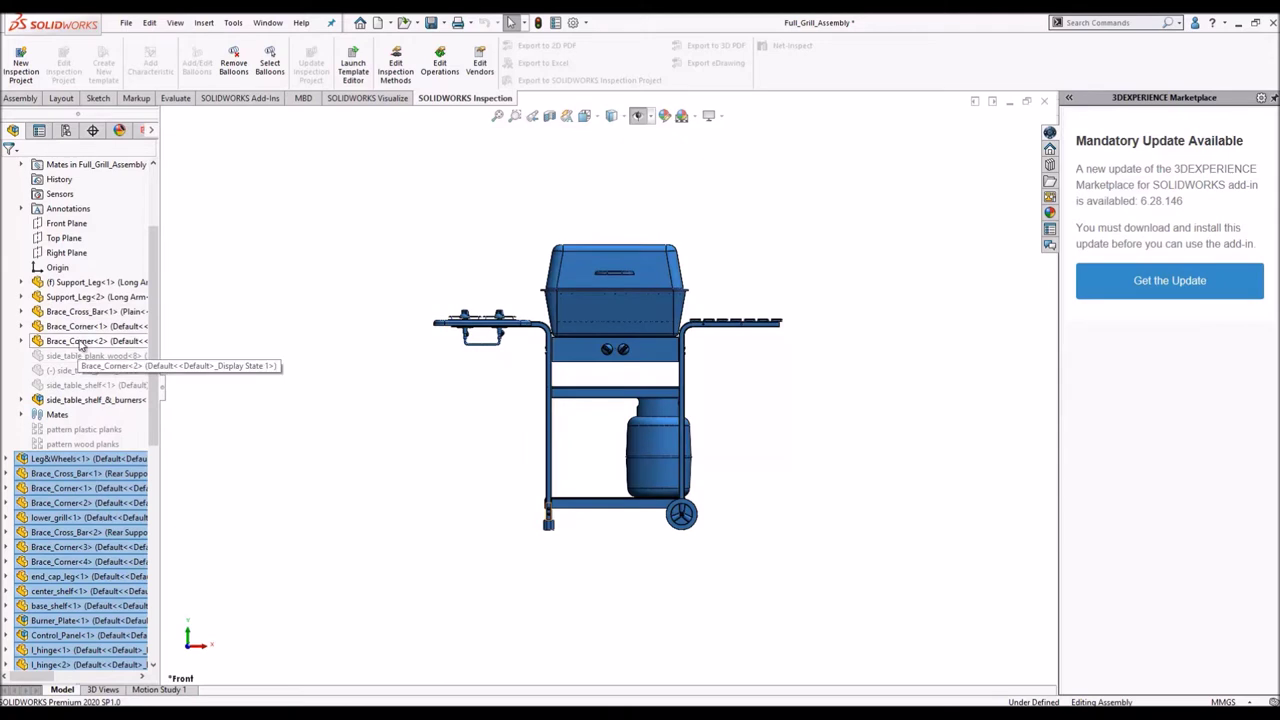
{"action": "left_click", "coordinate": [352, 262]}
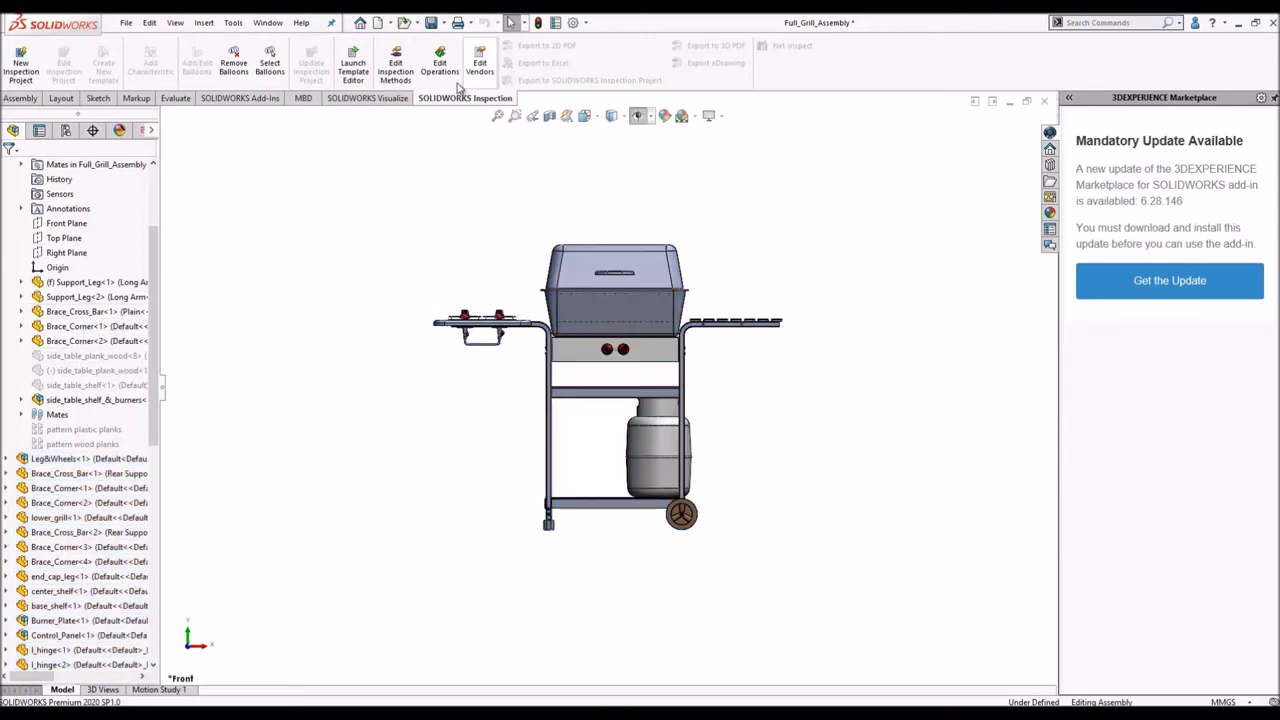
{"action": "left_click", "coordinate": [525, 23]}
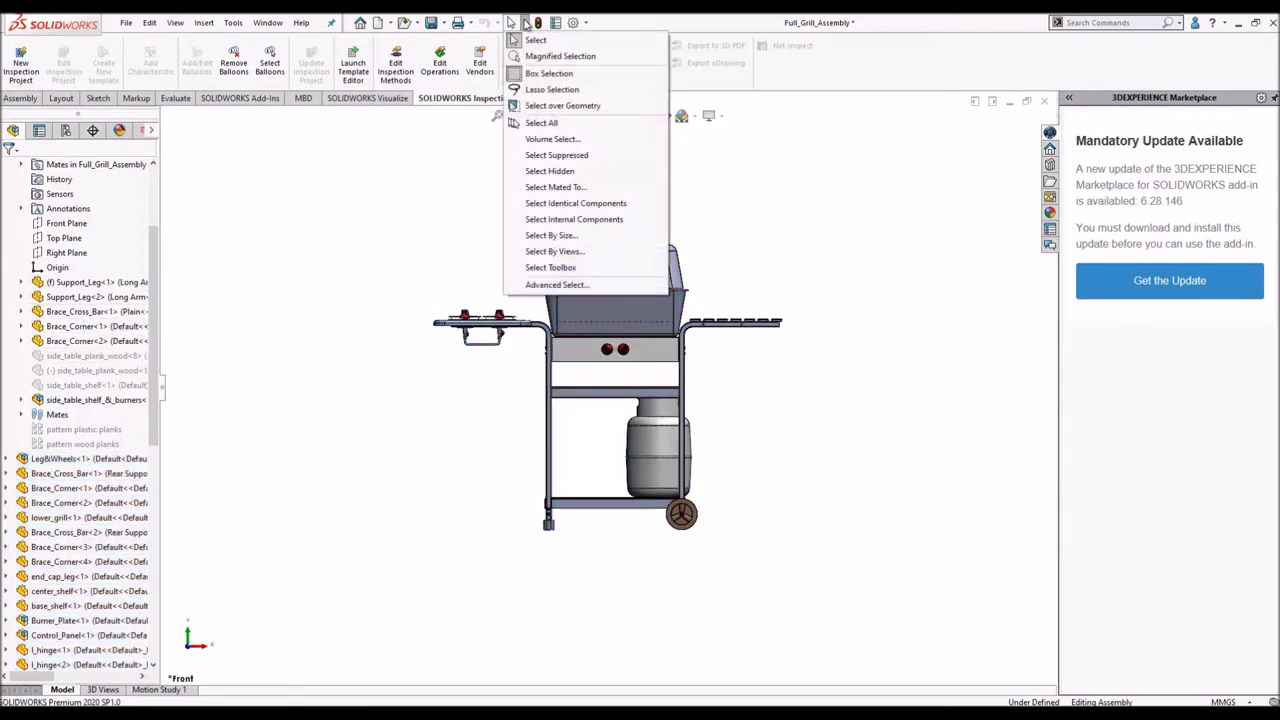
Use Volume Select, drawing and enlarging a box around the hood, and confirm the selection
{"action": "left_click", "coordinate": [537, 145]}
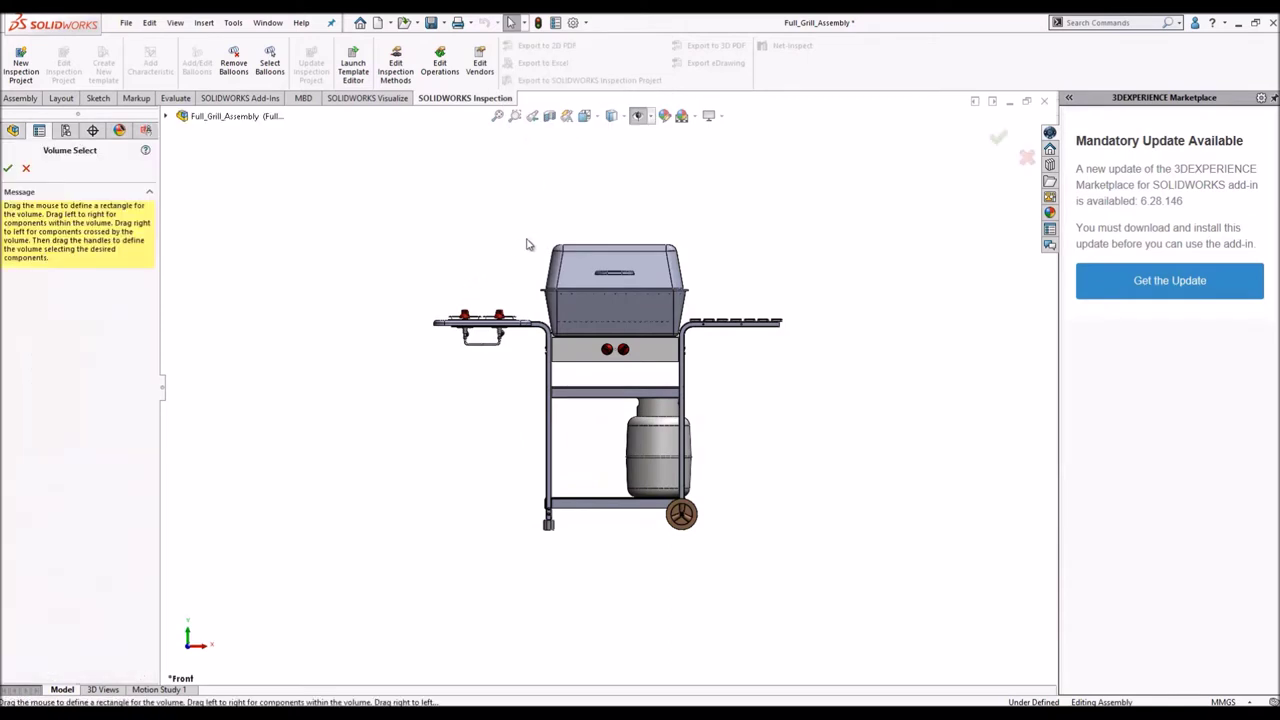
{"action": "left_click_drag", "start_coordinate": [539, 221], "coordinate": [697, 345]}
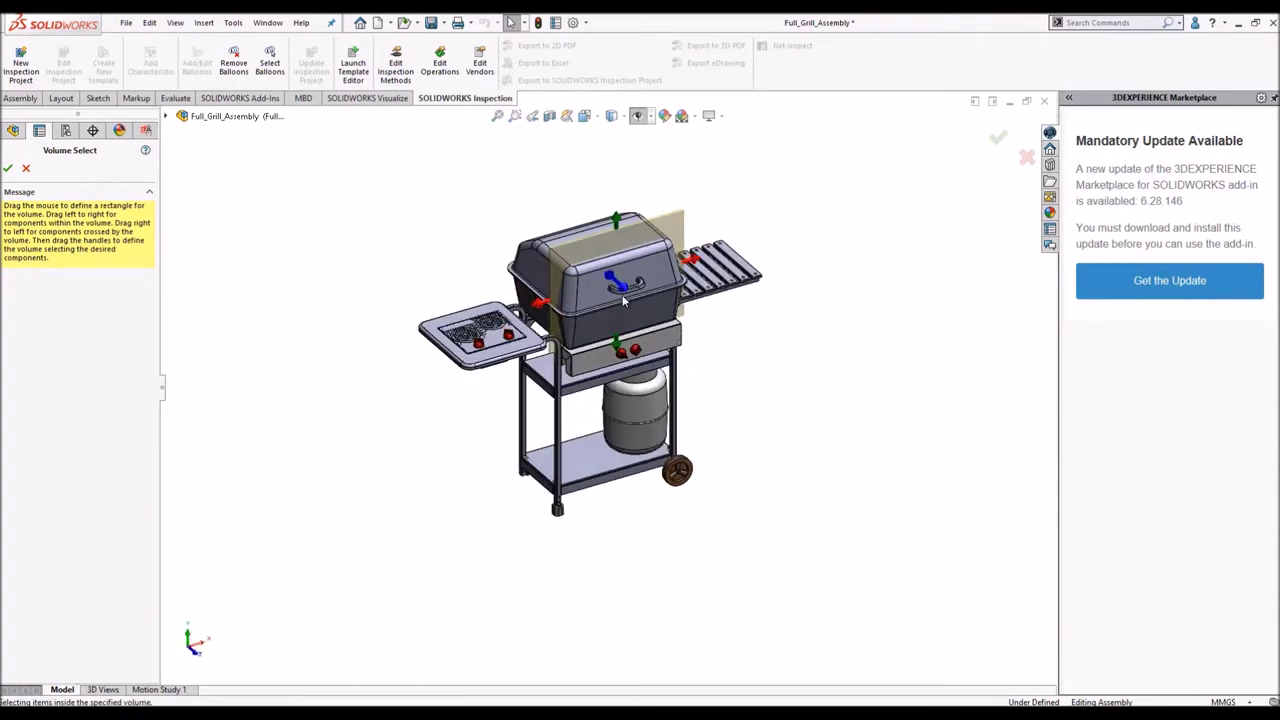
{"action": "left_click_drag", "start_coordinate": [622, 296], "coordinate": [542, 244]}
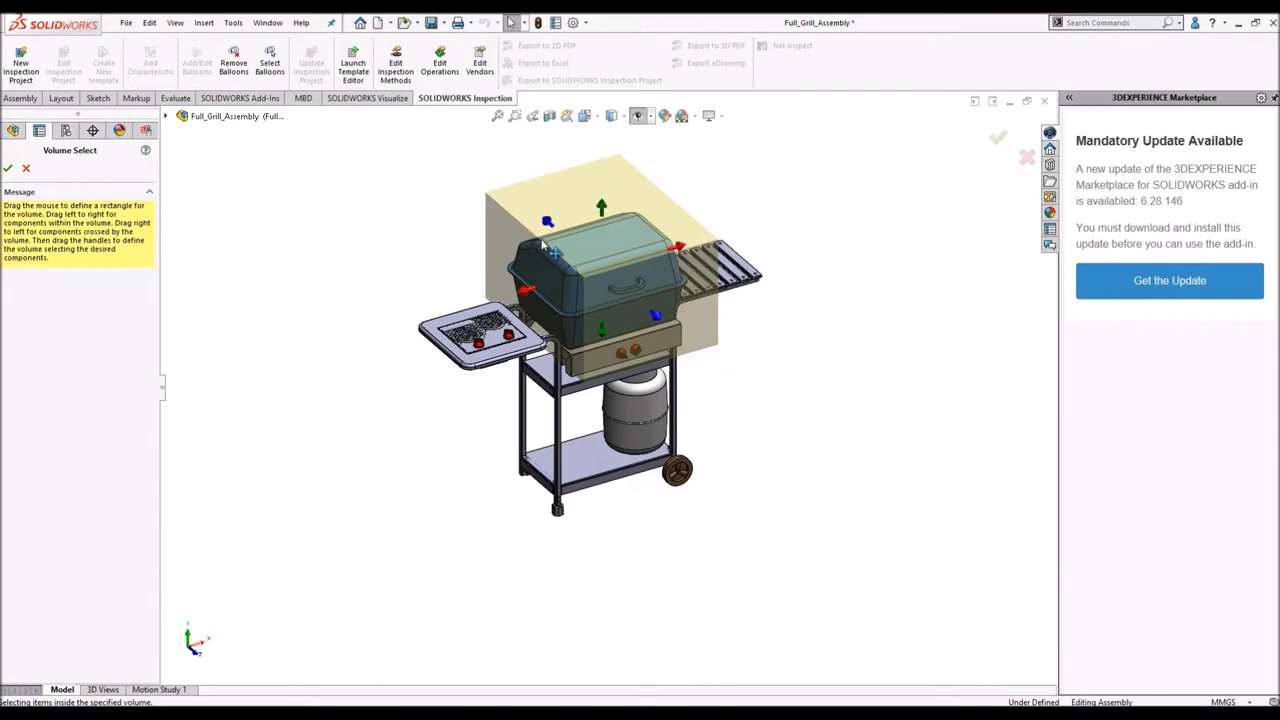
{"action": "left_click", "coordinate": [998, 137]}
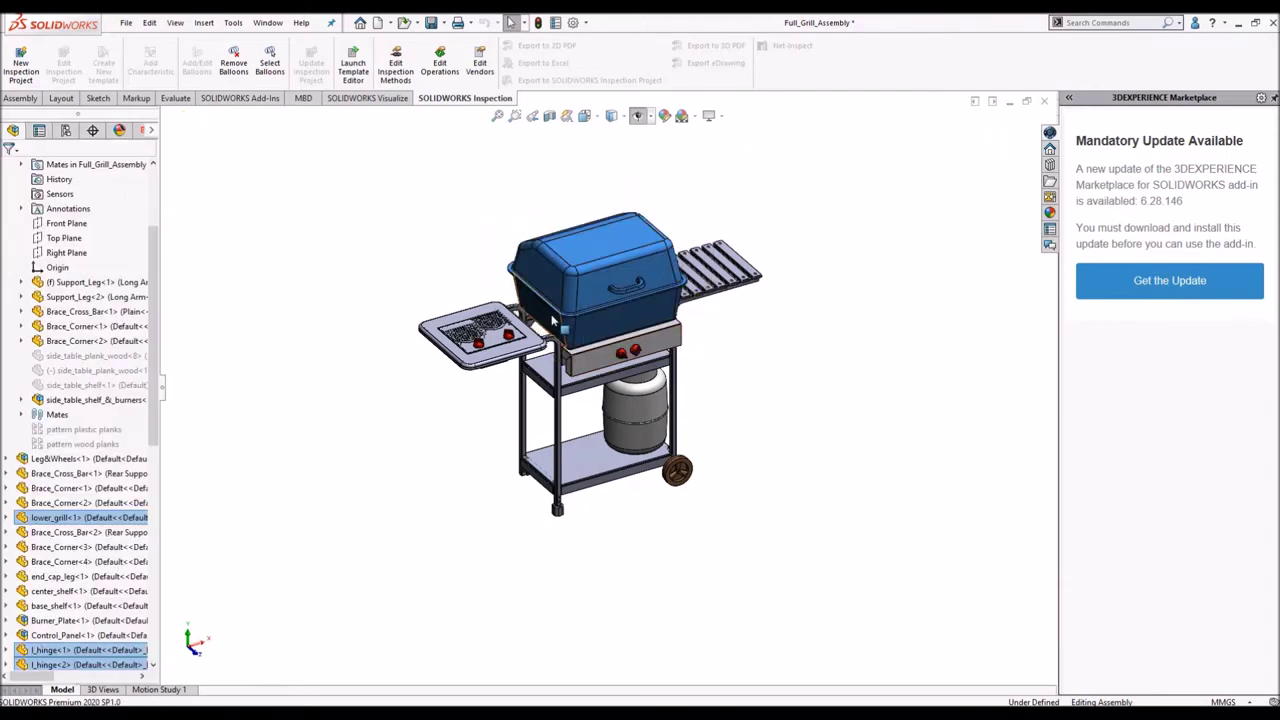
{"action": "mouse_move", "coordinate": [157, 352]}
{"action": "left_mouse_down"}
{"action": "mouse_move", "coordinate": [171, 560]}
{"action": "mouse_move", "coordinate": [209, 291]}
{"action": "left_mouse_up"}
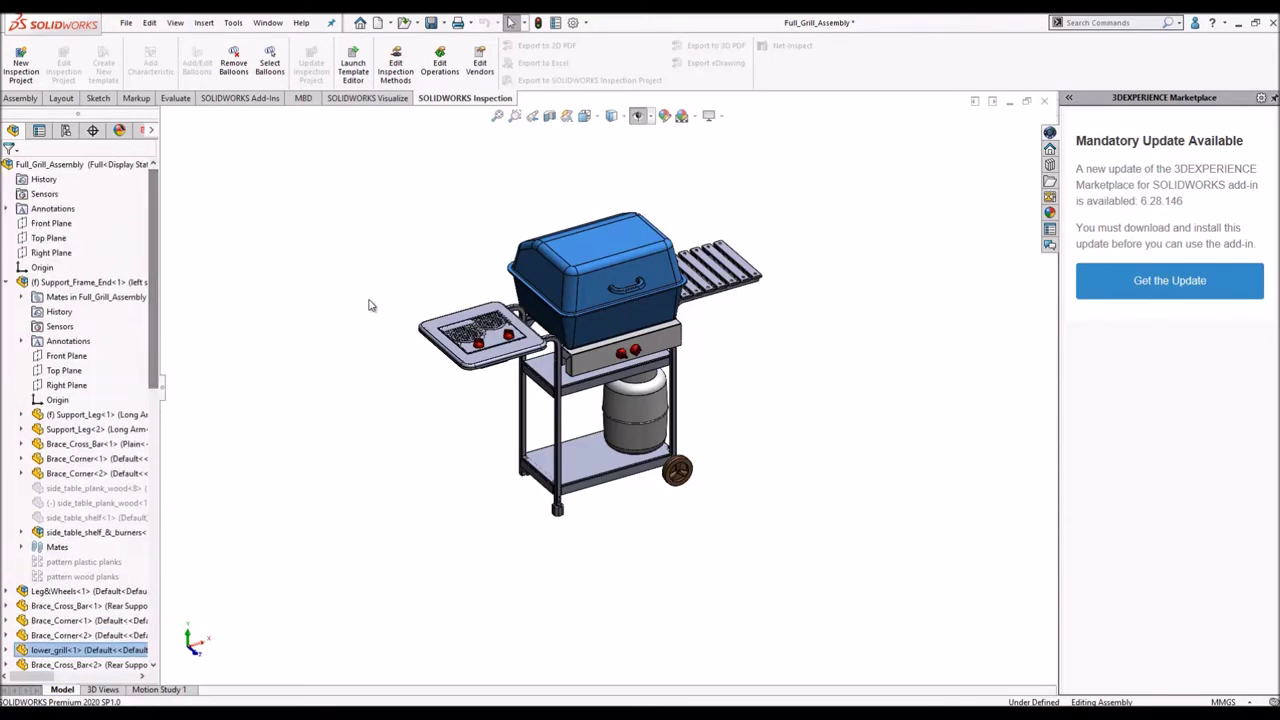
Hide the selected hood components and switch to the ConfigurationManager
{"action": "right_click", "coordinate": [86, 652]}
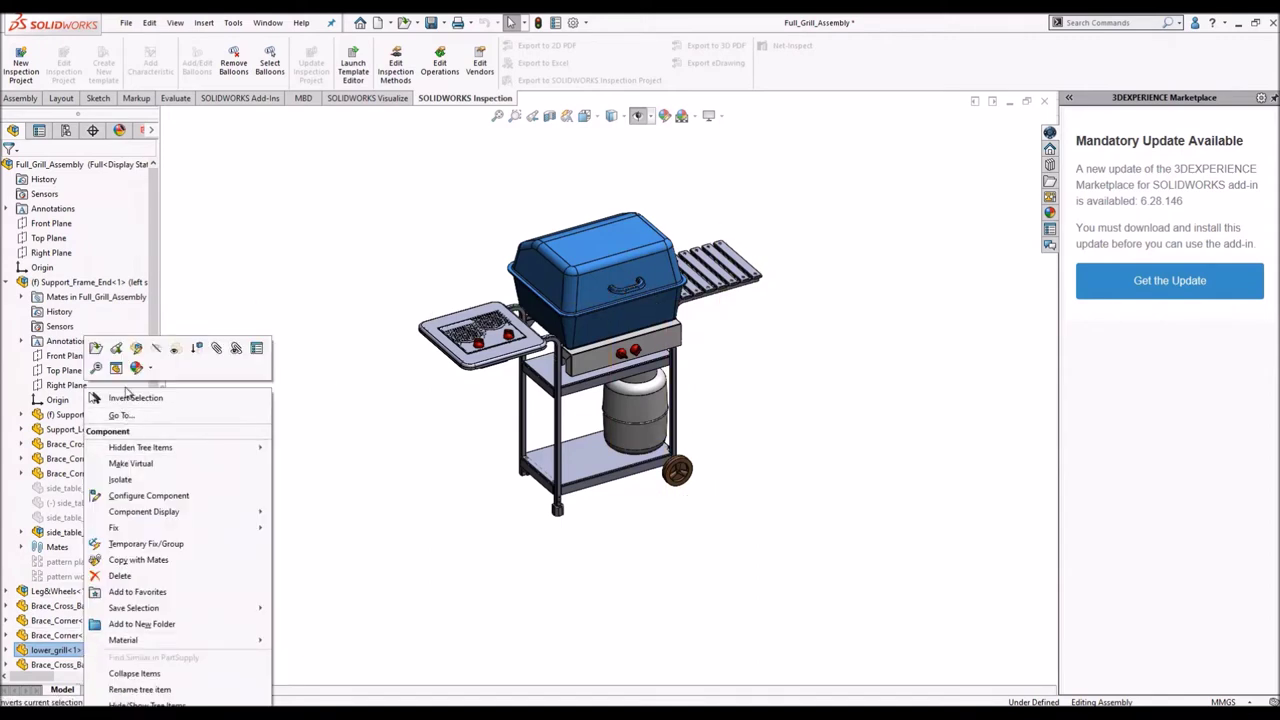
{"action": "left_click", "coordinate": [155, 349]}
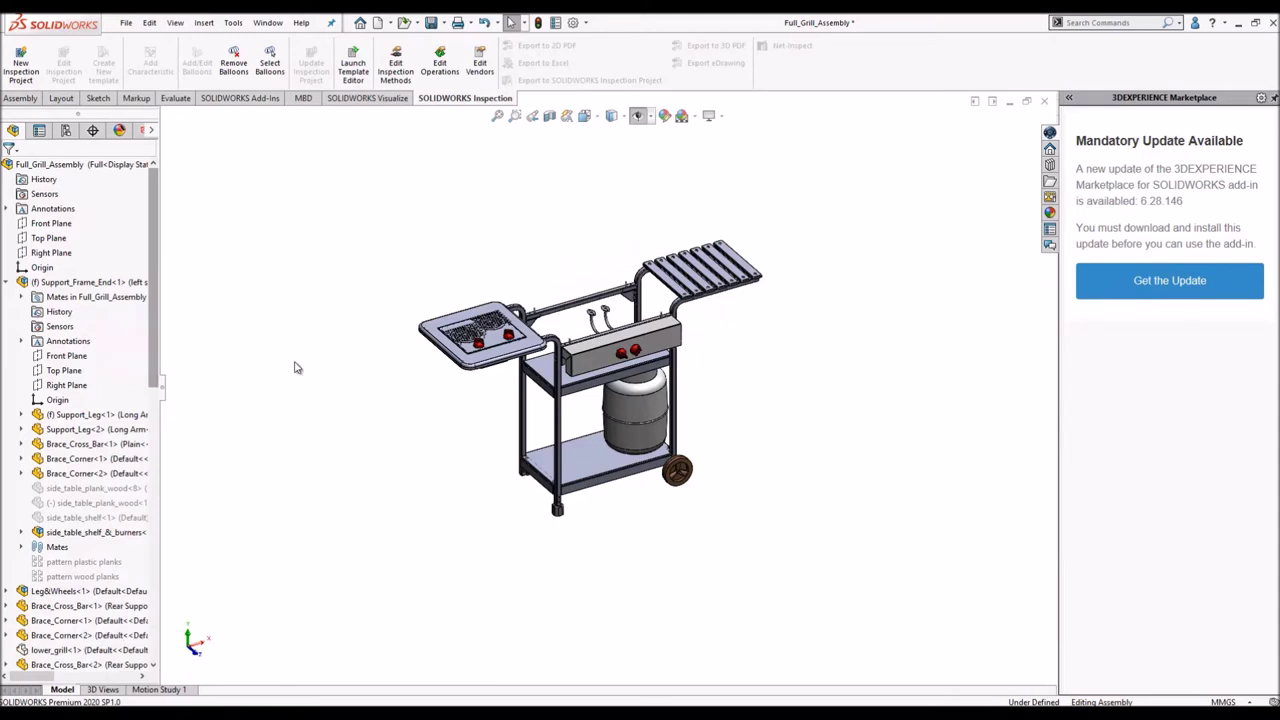
{"action": "left_click", "coordinate": [65, 130]}
{"action": "right_click", "coordinate": [86, 676]}
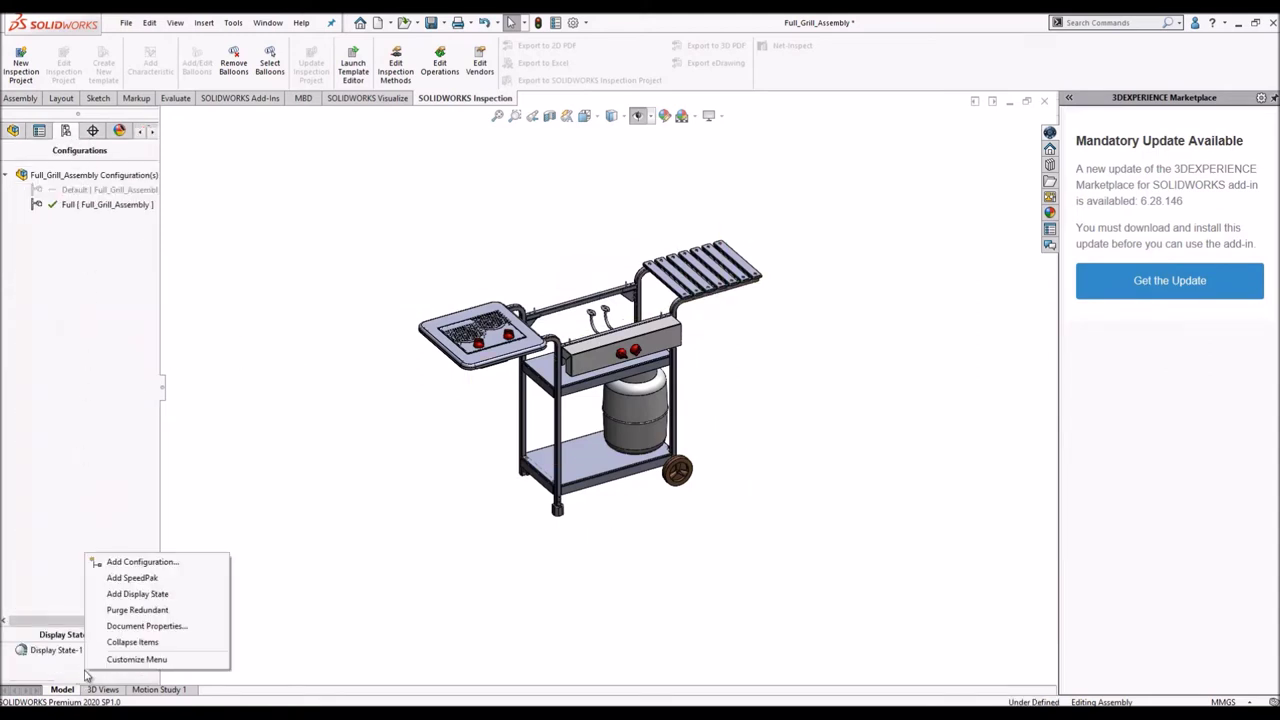
Add a new display state and name it 'without box cooker'
{"action": "left_click", "coordinate": [137, 593]}
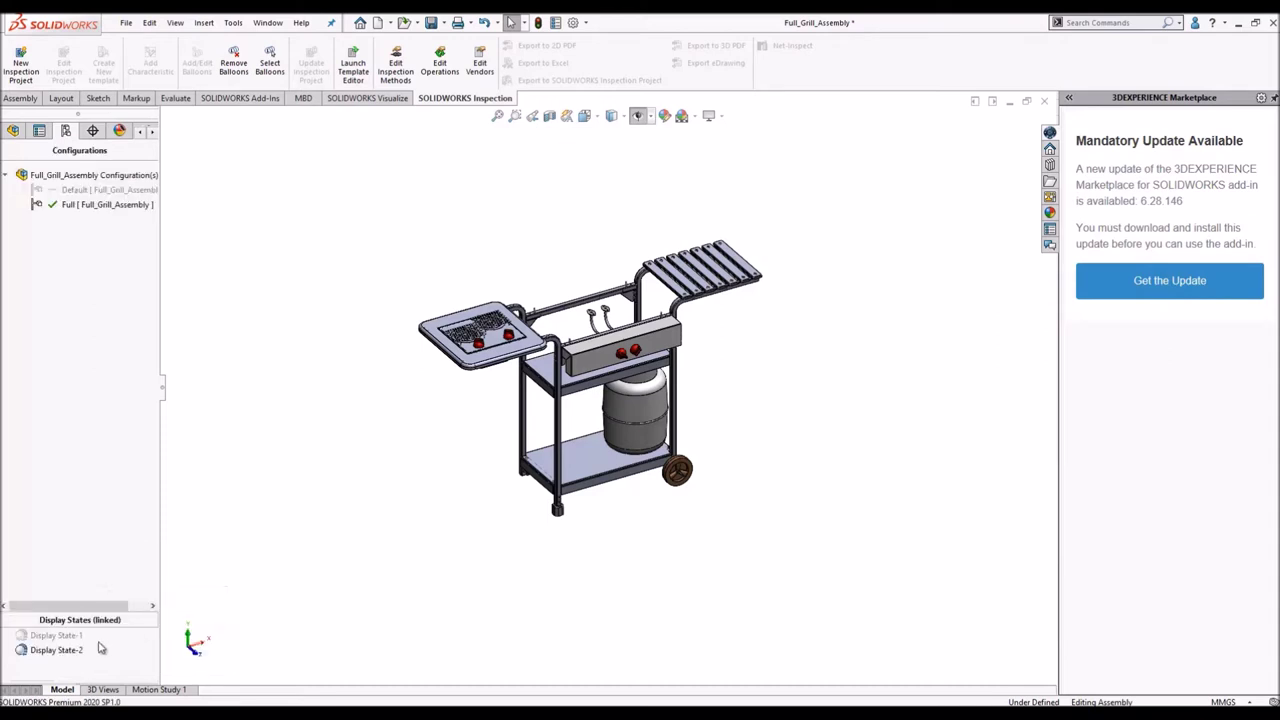
{"action": "left_click", "coordinate": [67, 651]}
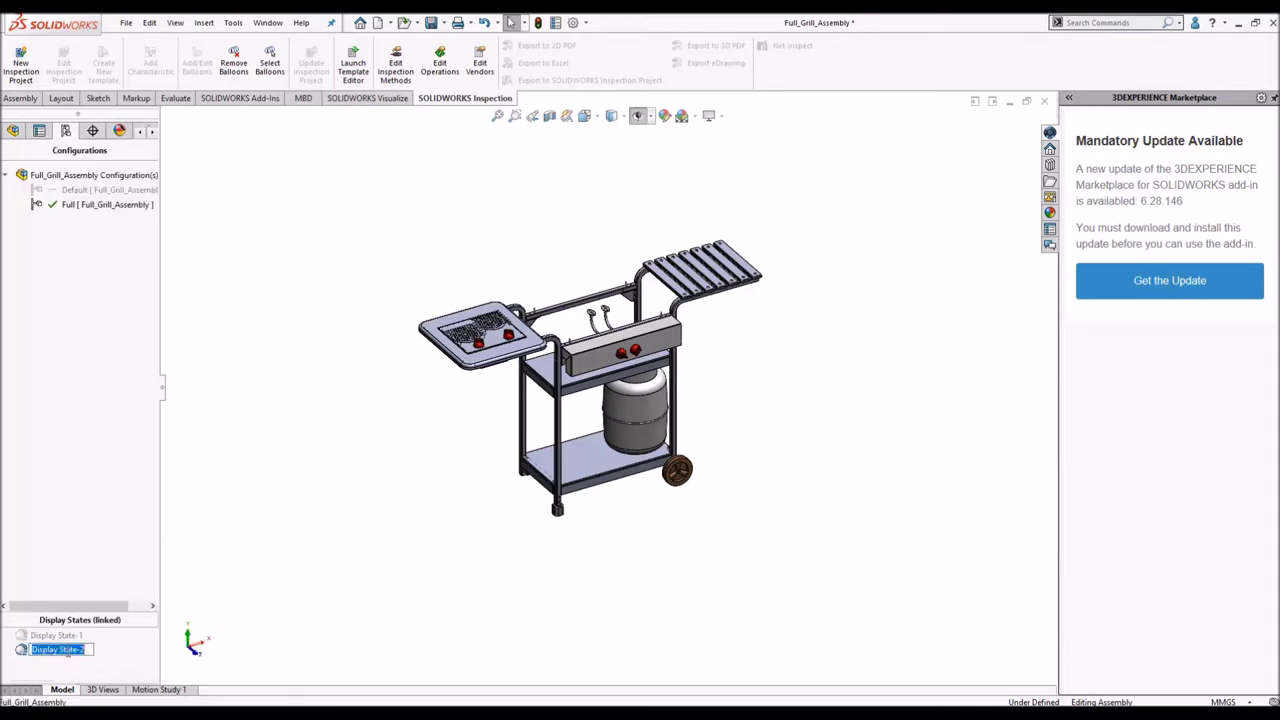
{"action": "type", "text": "without box cooker"}
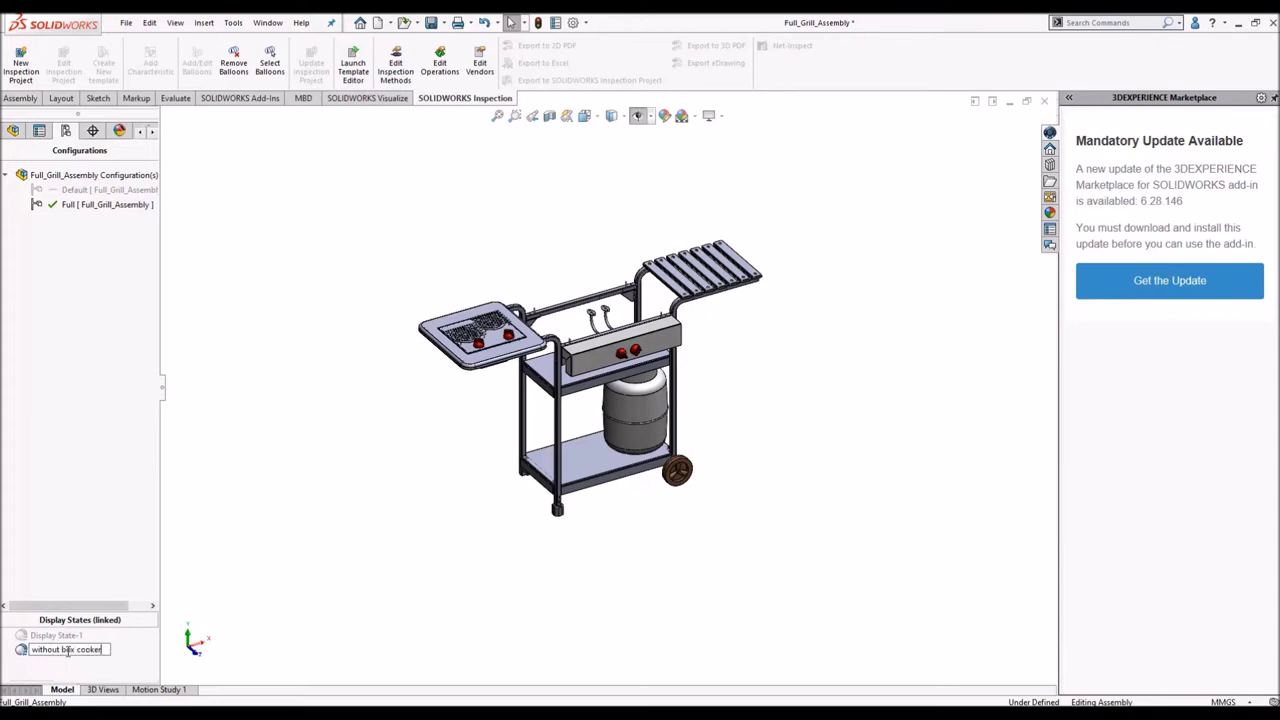
{"action": "left_click", "coordinate": [254, 545]}
Activate Display State-1, orbit the grill, then make 'without box cooker' active
{"action": "left_click", "coordinate": [57, 638]}
{"action": "double_click", "coordinate": [57, 637]}
{"action": "mouse_move", "coordinate": [506, 581]}
{"action": "middle_mouse_down"}
{"action": "mouse_move", "coordinate": [460, 546]}
{"action": "mouse_move", "coordinate": [500, 503]}
{"action": "mouse_move", "coordinate": [469, 523]}
{"action": "middle_mouse_up"}
{"action": "double_click", "coordinate": [112, 651]}
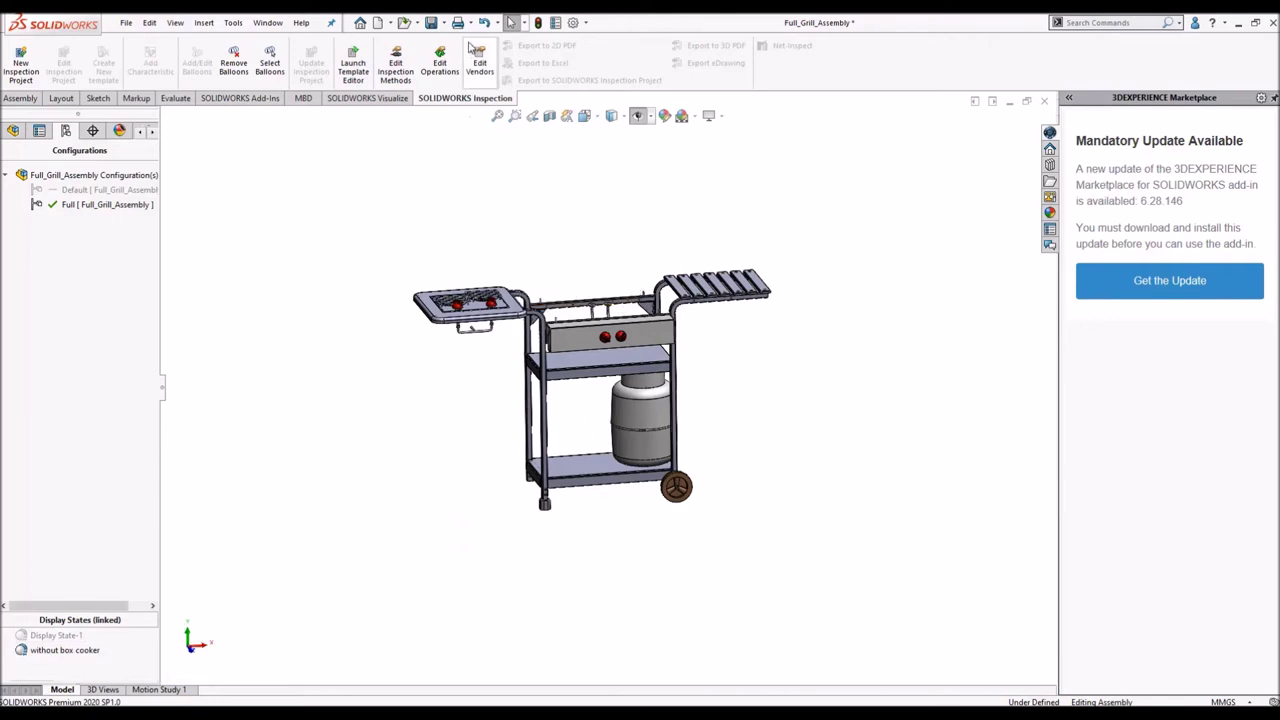
{"action": "left_click", "coordinate": [523, 22]}
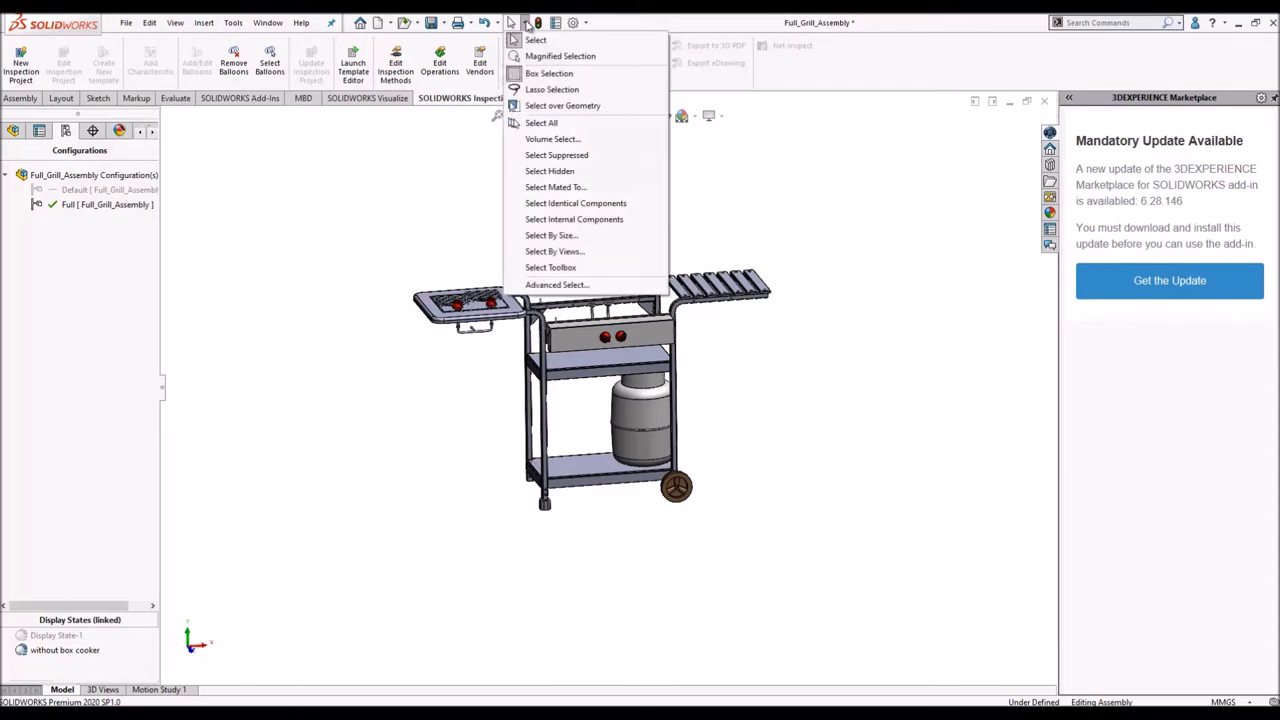
In the FeatureManager tree, use Select Hidden, choose Show Components, then deselect
{"action": "left_click", "coordinate": [12, 132]}
{"action": "left_click", "coordinate": [524, 22]}
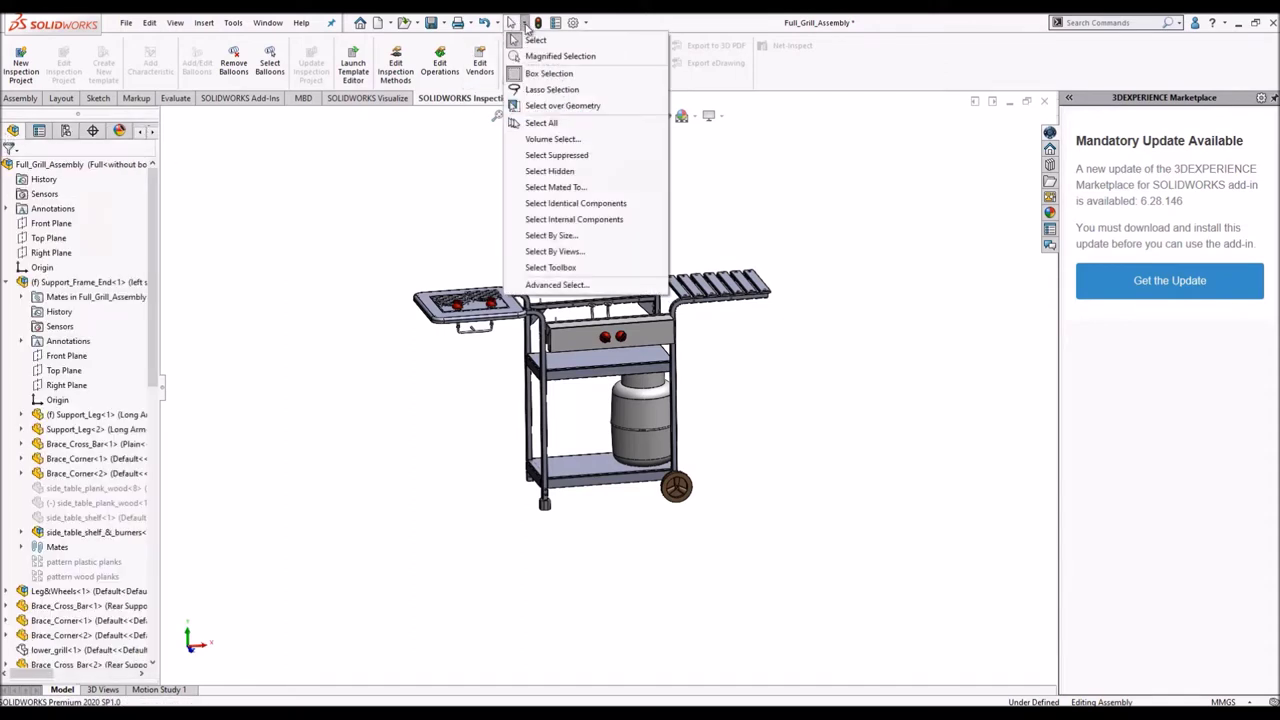
{"action": "left_click", "coordinate": [550, 171]}
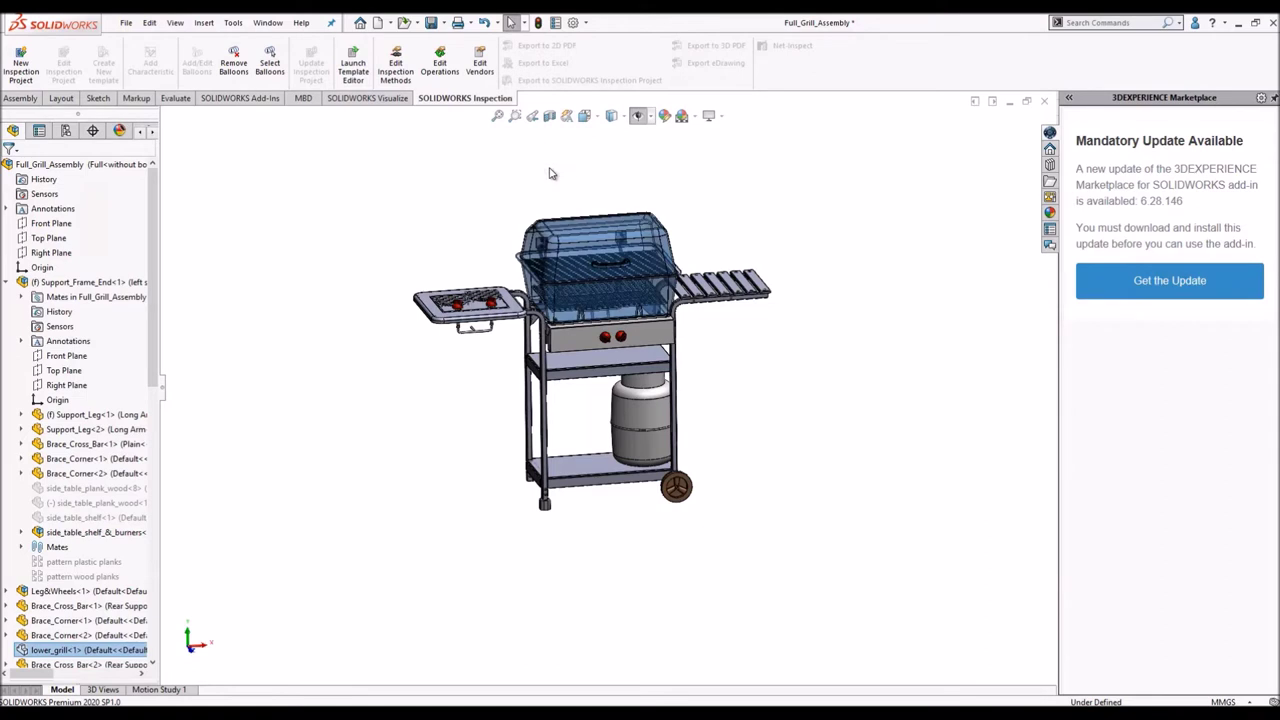
{"action": "left_click_drag", "start_coordinate": [155, 265], "coordinate": [143, 538]}
{"action": "scroll", "coordinate": [142, 570], "scroll_direction": "up", "scroll_amount": 5}
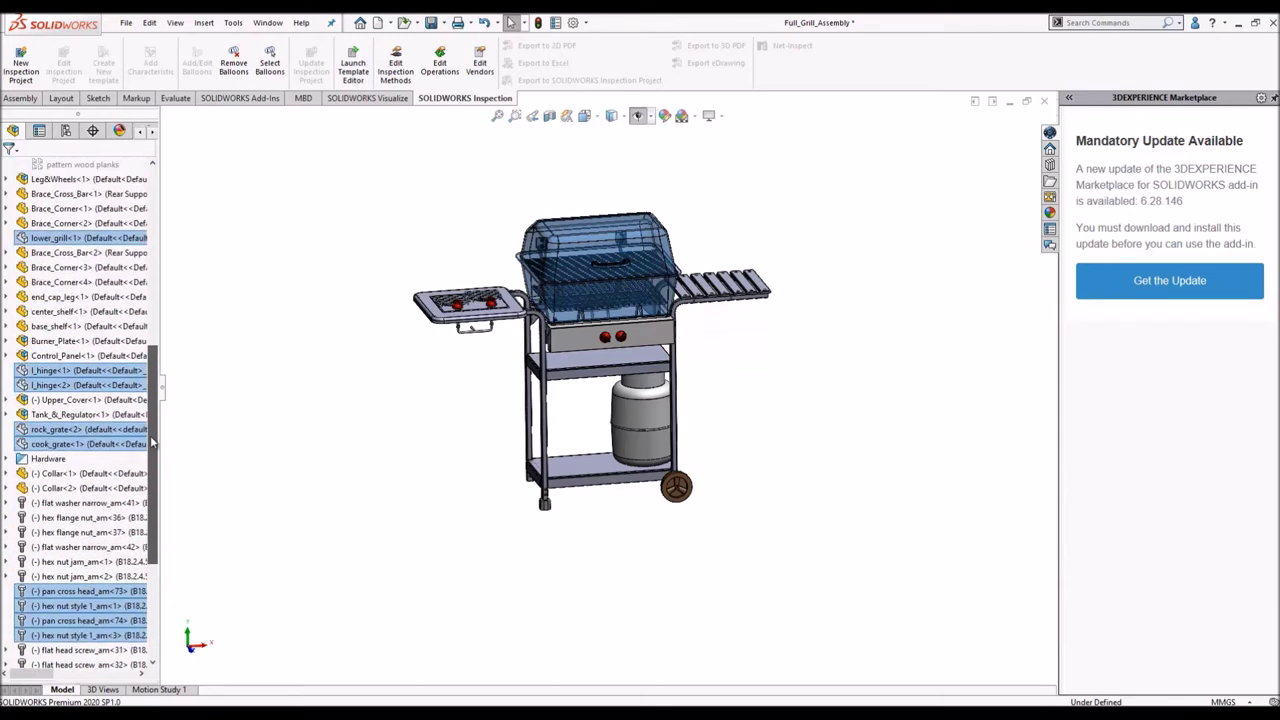
{"action": "right_click", "coordinate": [91, 287]}
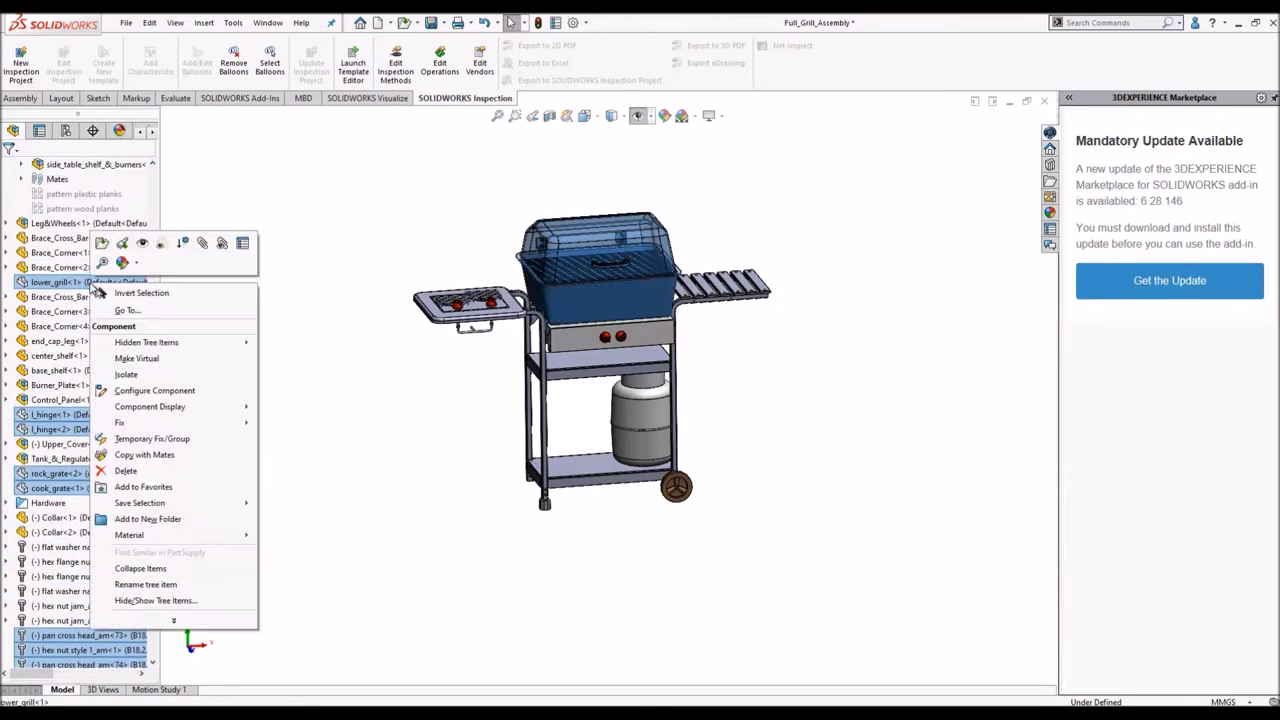
{"action": "left_click", "coordinate": [146, 250]}
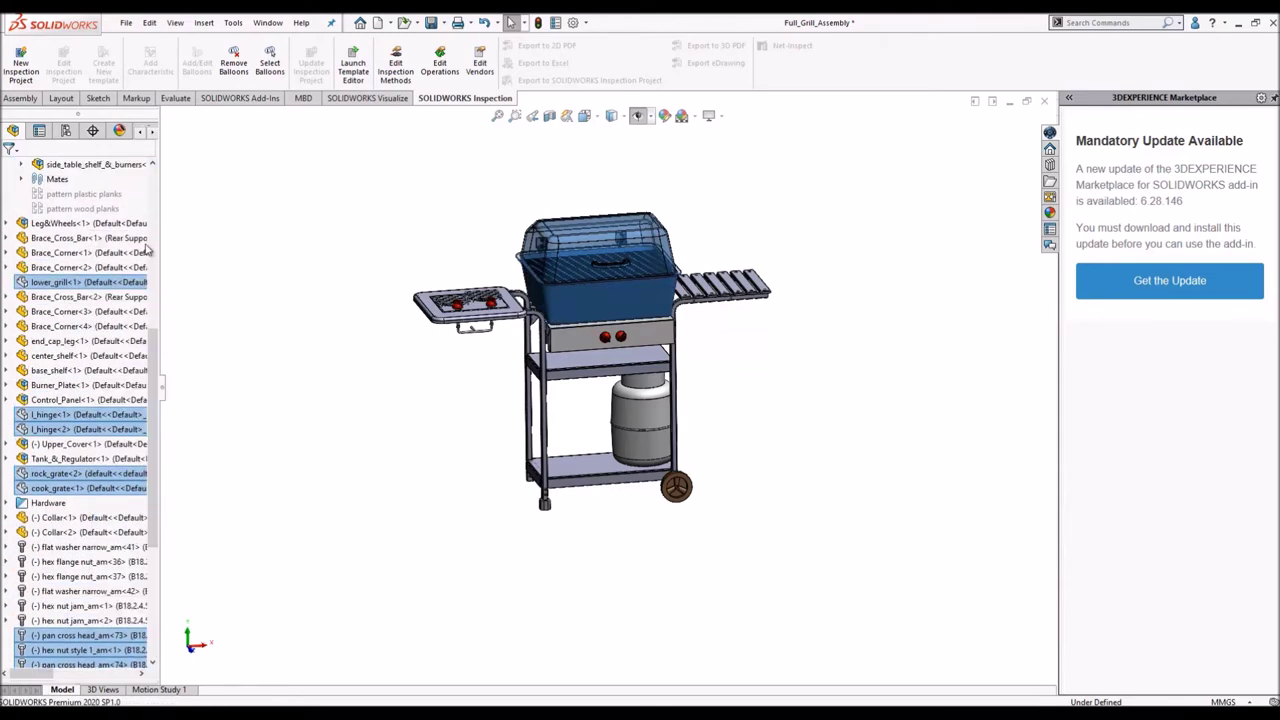
{"action": "left_click", "coordinate": [306, 249]}
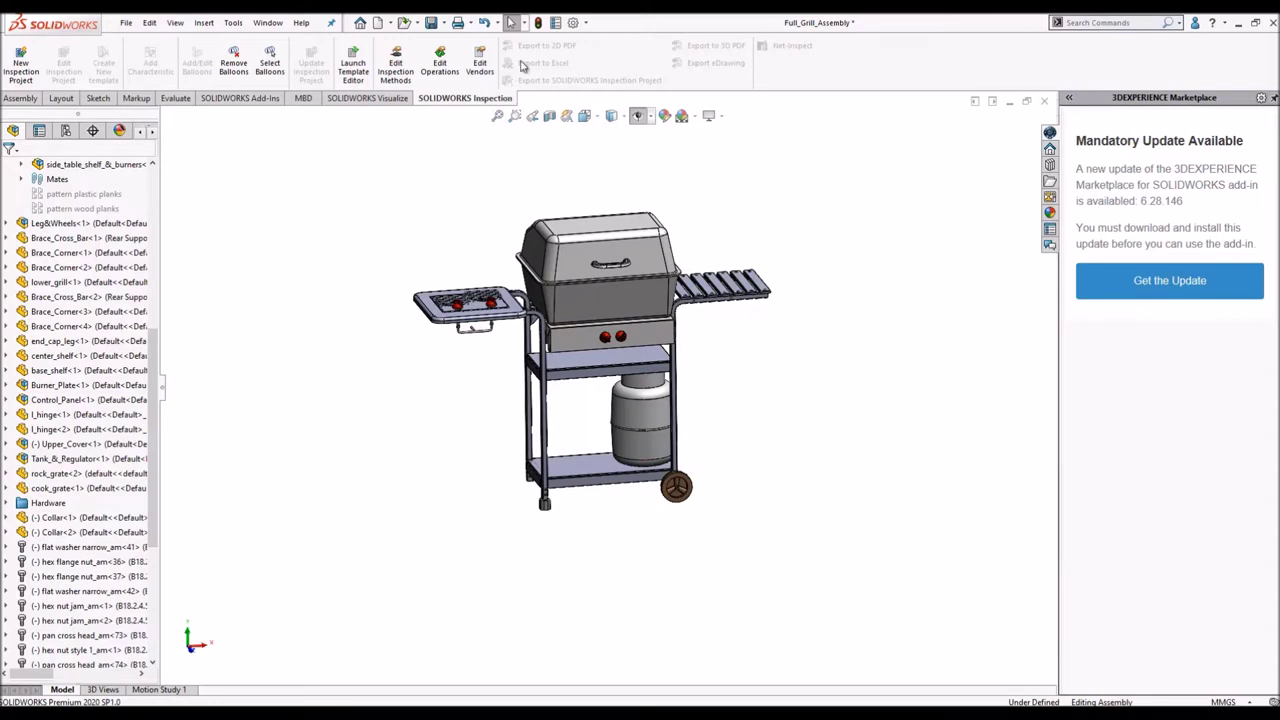
Select all Toolbox fasteners in the grill with Select Toolbox
{"action": "left_click", "coordinate": [522, 24]}
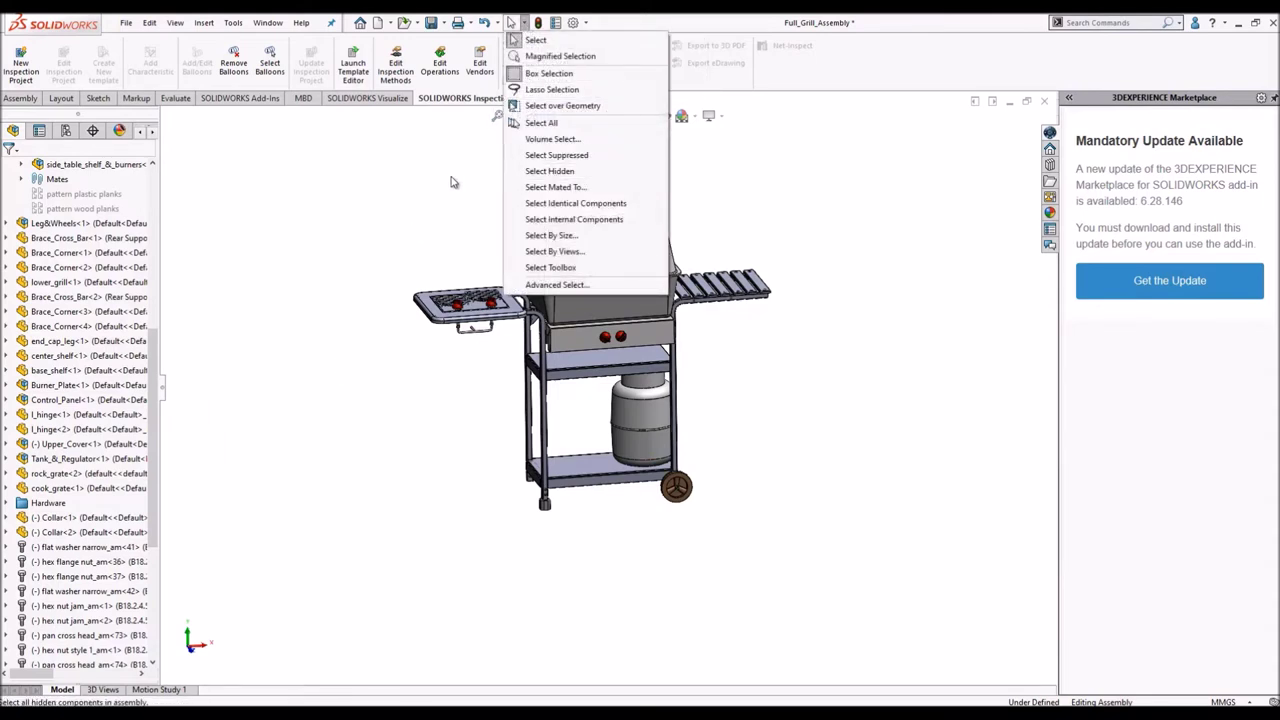
{"action": "left_click", "coordinate": [551, 268]}
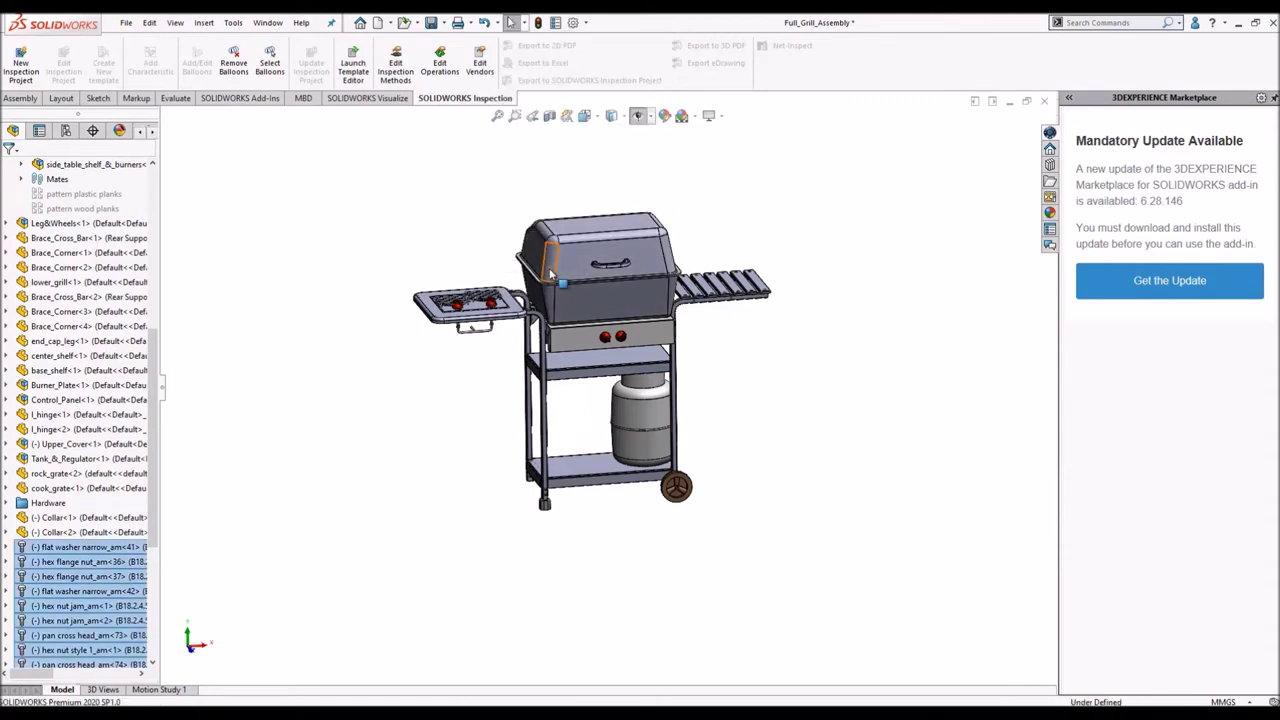
{"action": "scroll", "coordinate": [150, 450], "scroll_direction": "down", "scroll_amount": 2}
{"action": "scroll", "coordinate": [158, 500], "scroll_direction": "down", "scroll_amount": 4}
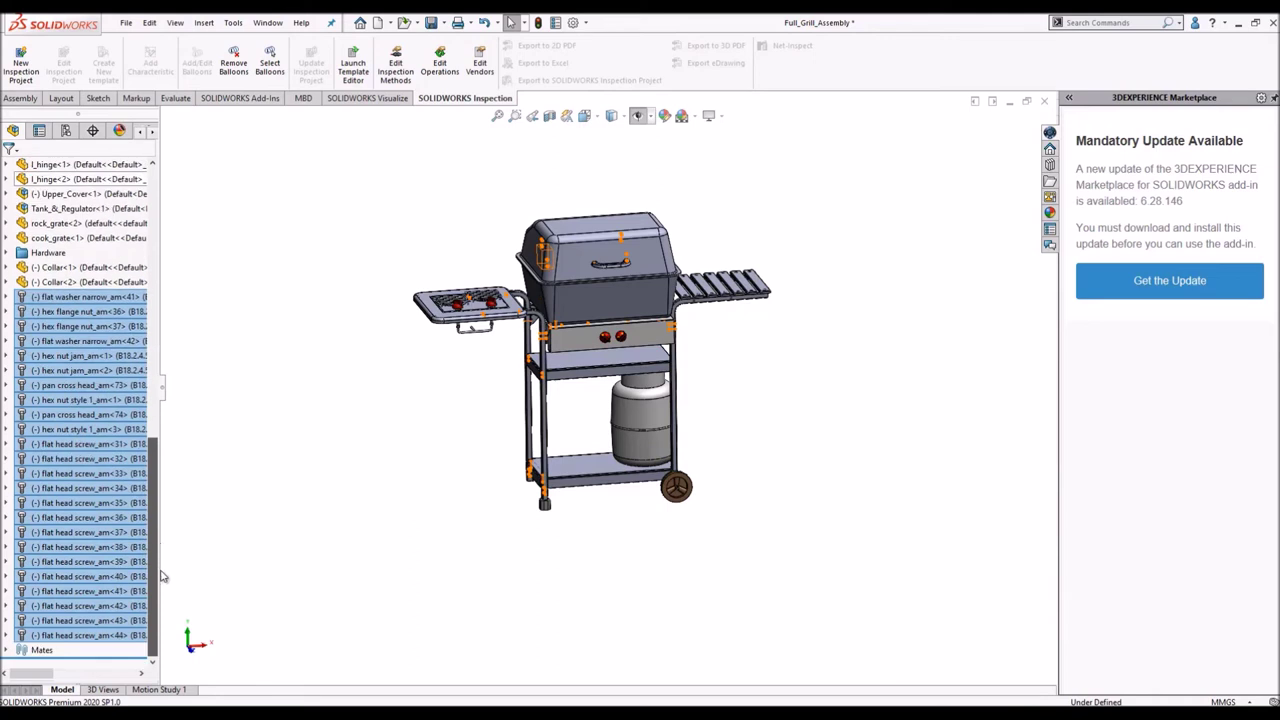
Show the Design Library task pane and zoom in to inspect the screws
{"action": "left_click", "coordinate": [1050, 165]}
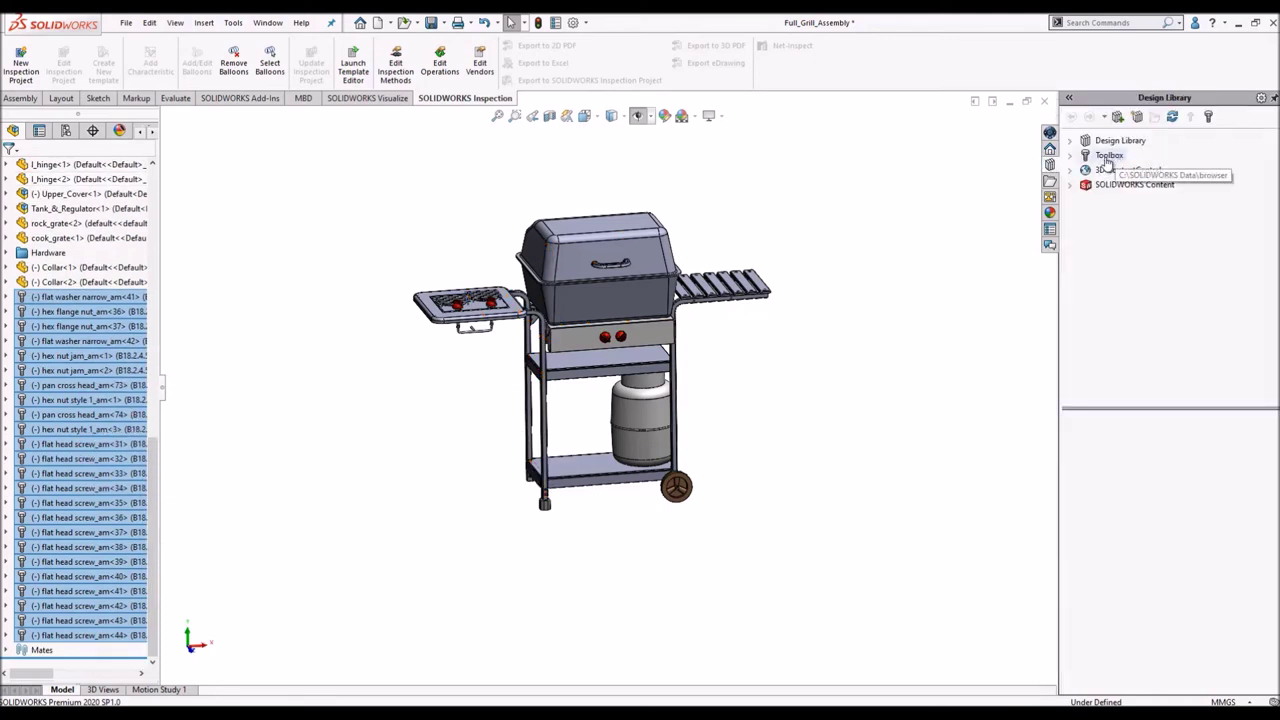
{"action": "scroll", "coordinate": [450, 260], "scroll_direction": "down", "scroll_amount": 2}
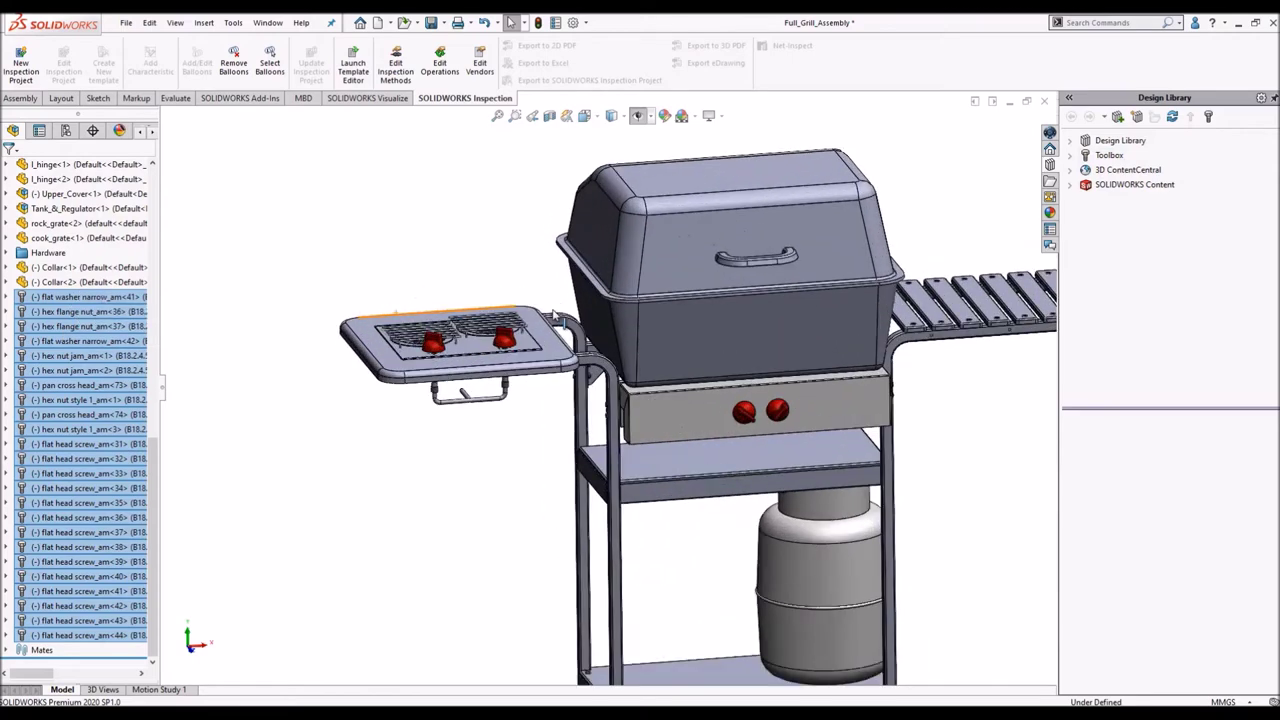
{"action": "scroll", "coordinate": [600, 340], "scroll_direction": "down", "scroll_amount": 2}
{"action": "scroll", "coordinate": [680, 370], "scroll_direction": "up", "scroll_amount": 1}
{"action": "scroll", "coordinate": [870, 366], "scroll_direction": "up", "scroll_amount": 2}
{"action": "scroll", "coordinate": [850, 366], "scroll_direction": "down", "scroll_amount": 3}
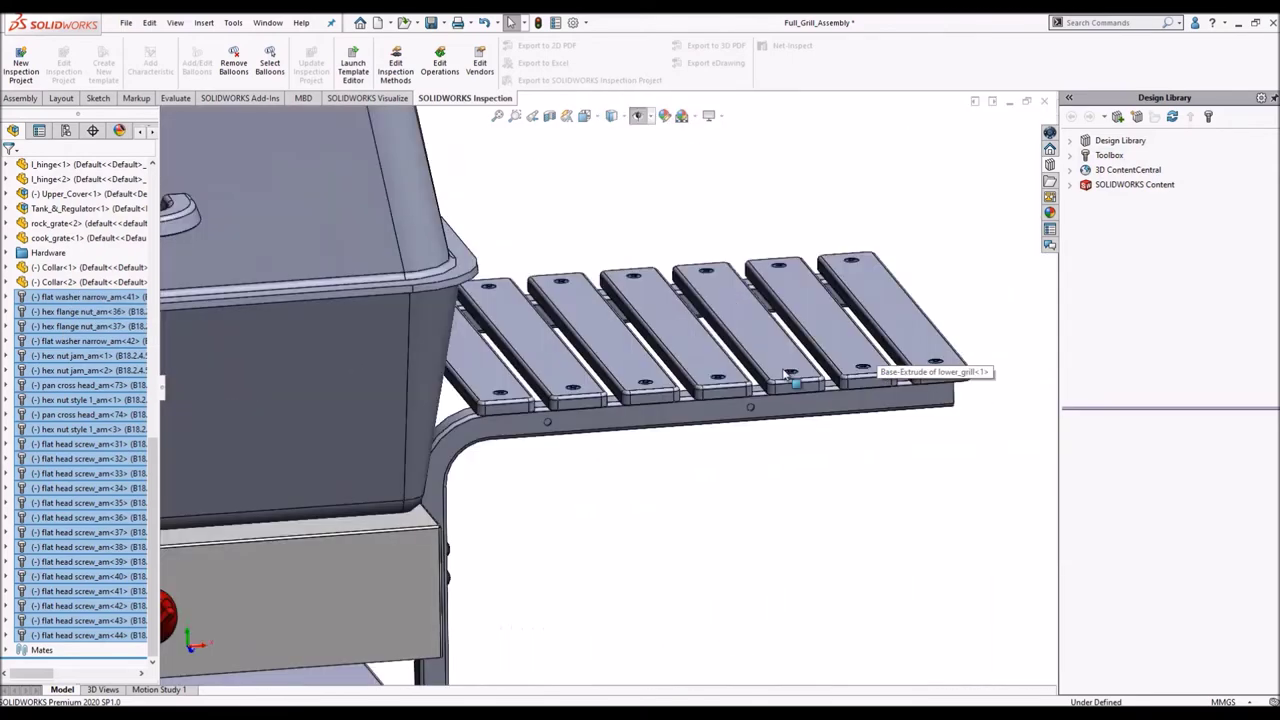
{"action": "scroll", "coordinate": [790, 366], "scroll_direction": "down", "scroll_amount": 3}
{"action": "scroll", "coordinate": [720, 372], "scroll_direction": "down", "scroll_amount": 3}
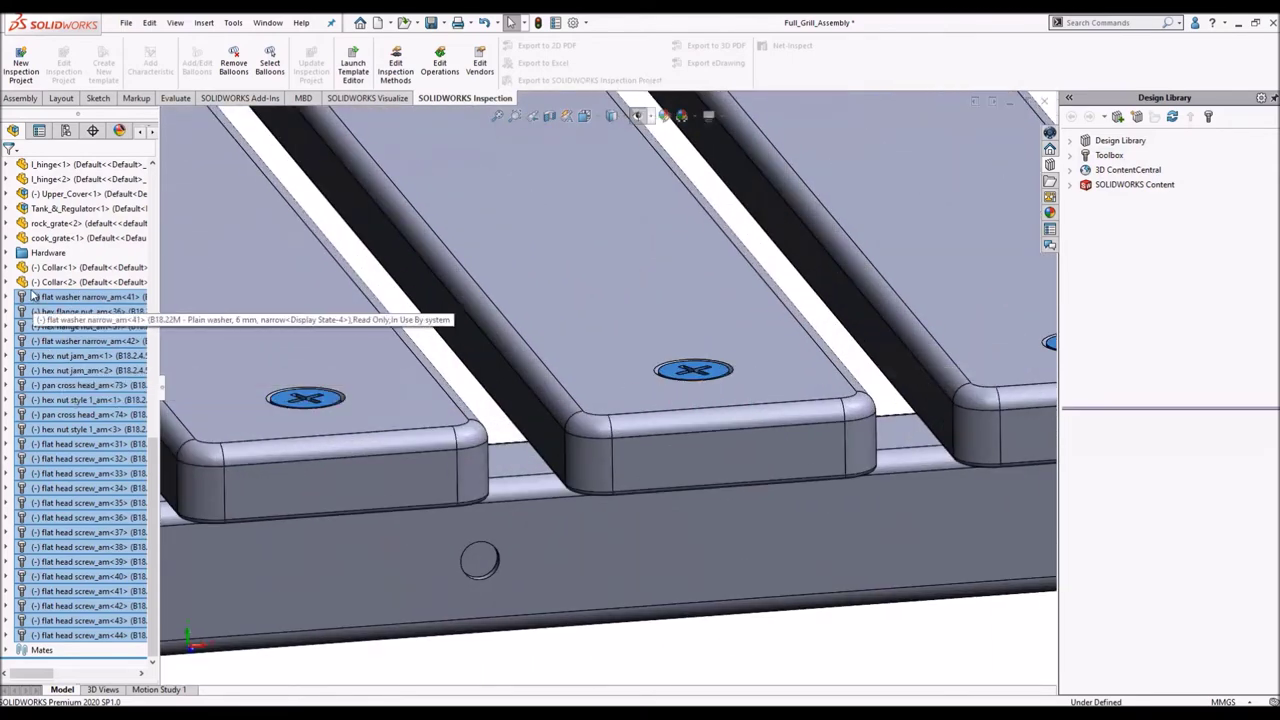
{"action": "scroll", "coordinate": [715, 378], "scroll_direction": "up", "scroll_amount": 3}
{"action": "scroll", "coordinate": [700, 390], "scroll_direction": "up", "scroll_amount": 3}
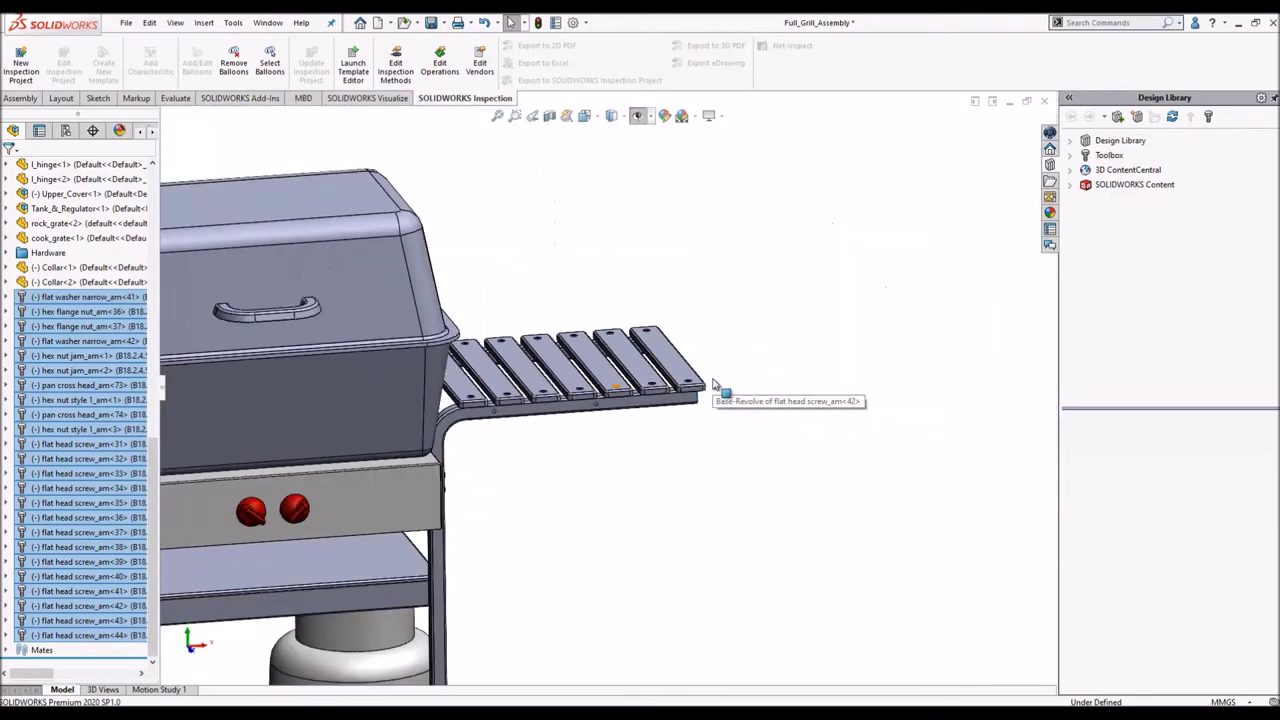
{"action": "left_click", "coordinate": [175, 98]}
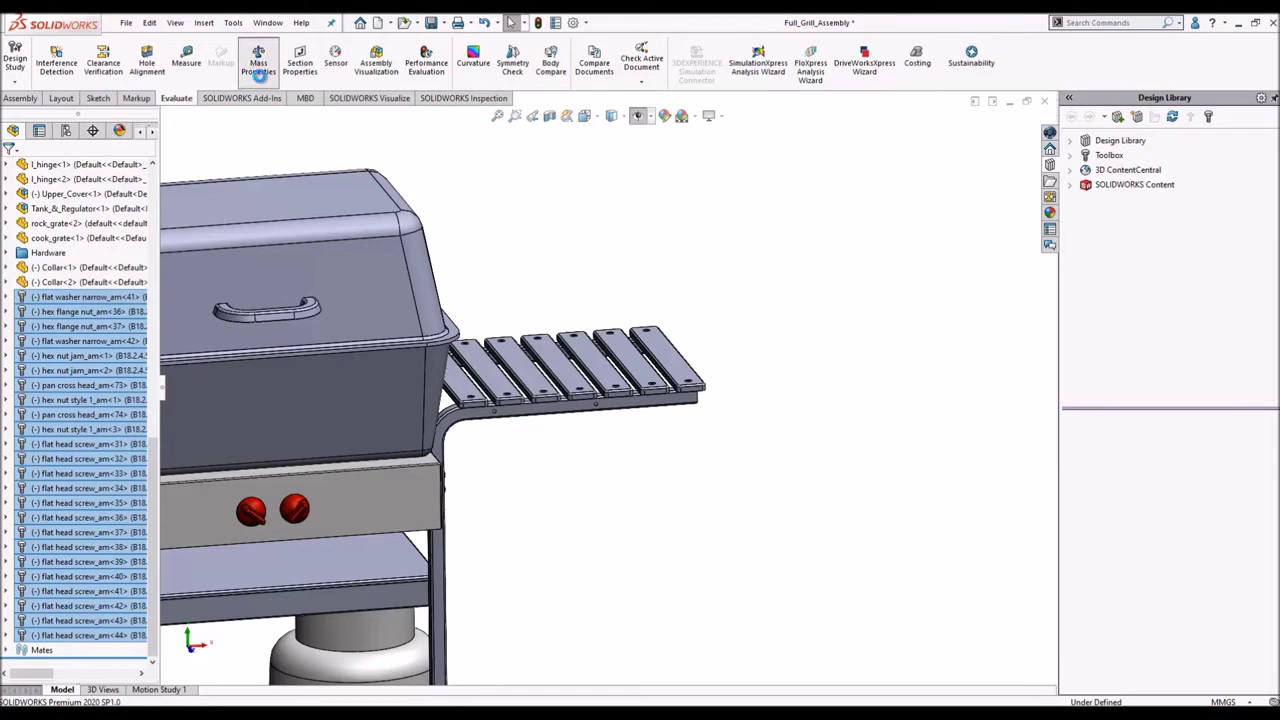
Run Mass Properties on the selected fasteners, noting 96.948 g, then clear the measured list
{"action": "left_click", "coordinate": [251, 61]}
{"action": "left_click_drag", "start_coordinate": [108, 220], "coordinate": [59, 220]}
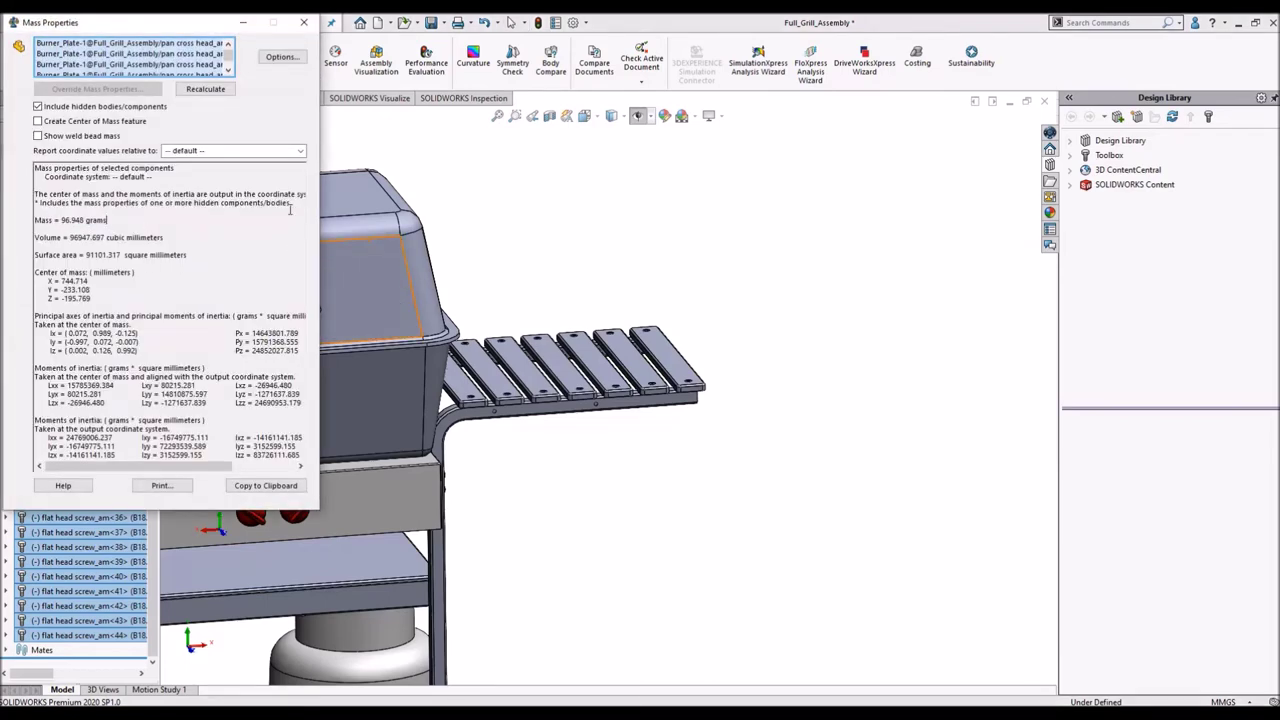
{"action": "left_click", "coordinate": [574, 203]}
{"action": "right_click", "coordinate": [167, 66]}
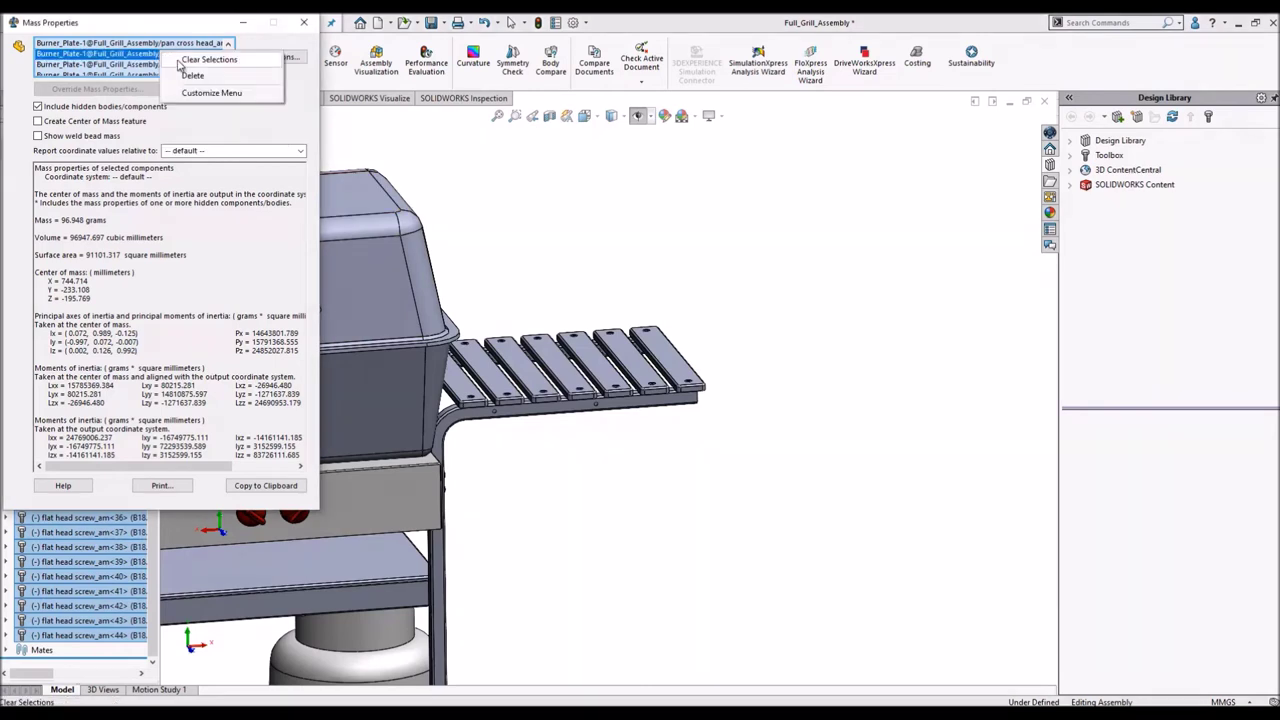
{"action": "left_click", "coordinate": [270, 57]}
Measure the whole Full_Grill_Assembly's mass, 31982.679 g, and close the results
{"action": "scroll", "coordinate": [506, 334], "scroll_direction": "up", "scroll_amount": 5}
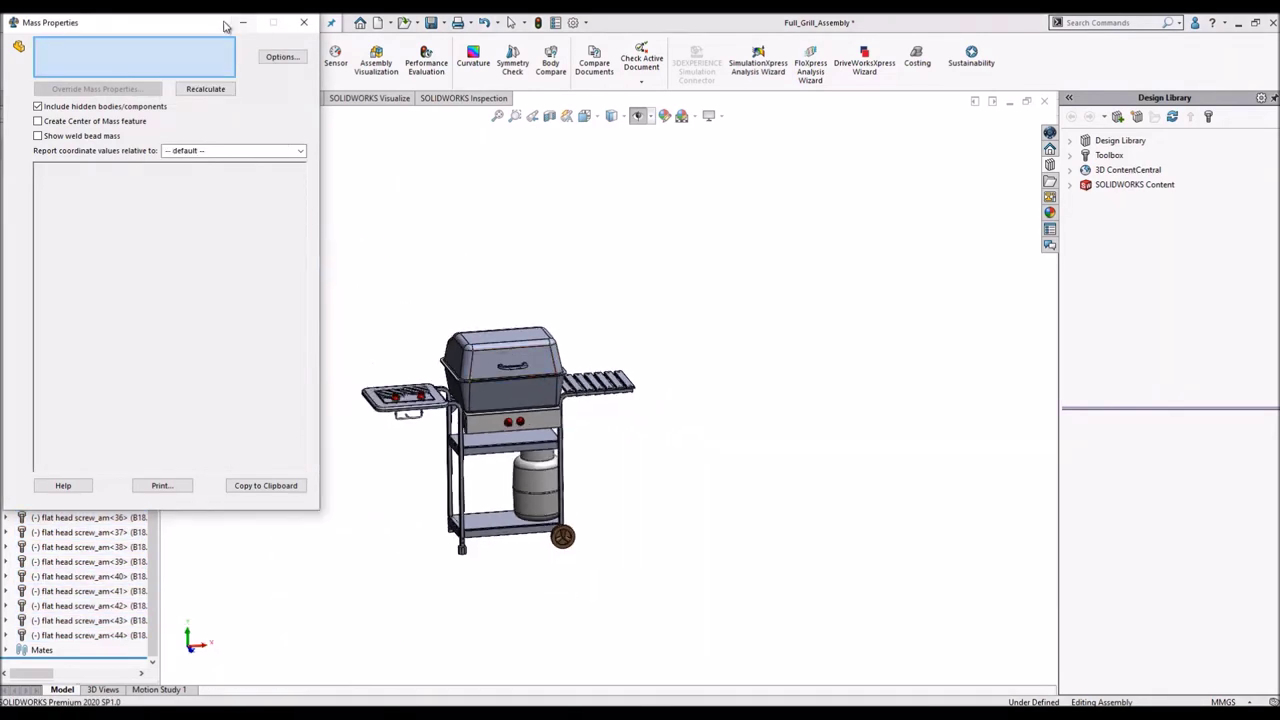
{"action": "left_click_drag", "start_coordinate": [226, 25], "coordinate": [448, 70]}
{"action": "scroll", "coordinate": [90, 250], "scroll_direction": "up", "scroll_amount": 5}
{"action": "scroll", "coordinate": [80, 240], "scroll_direction": "up", "scroll_amount": 5}
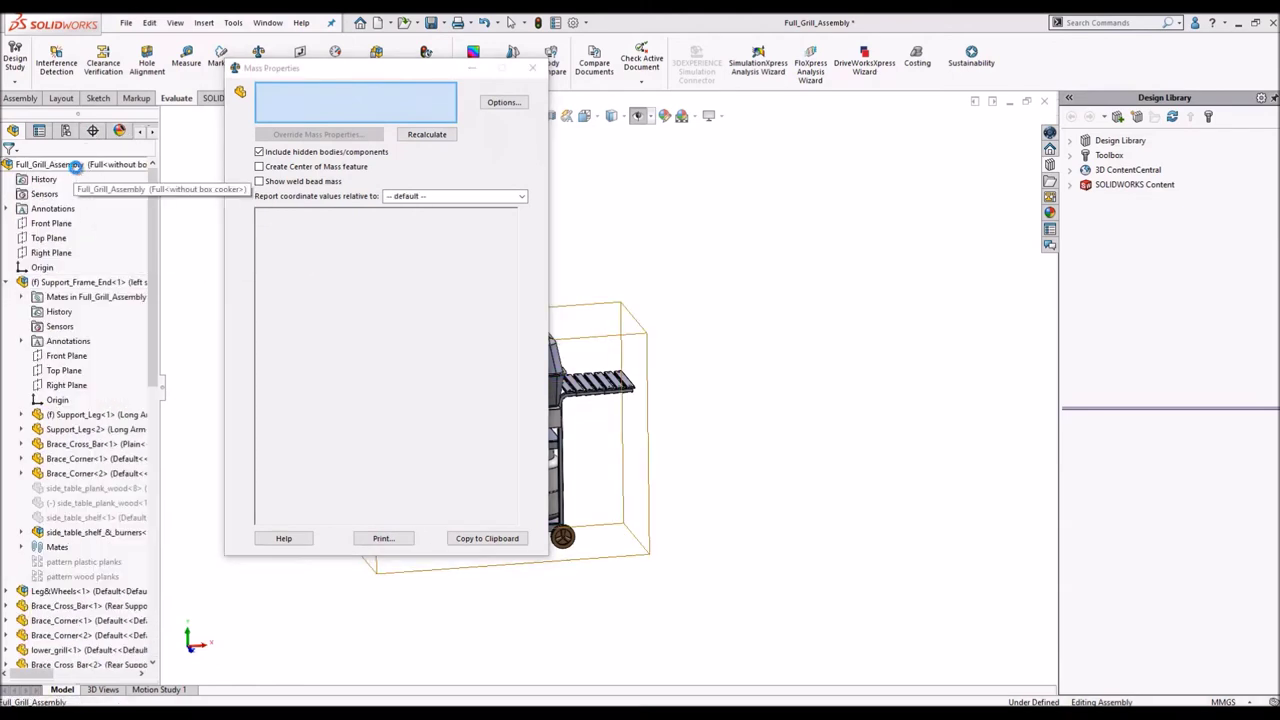
{"action": "left_click", "coordinate": [75, 165]}
{"action": "left_click", "coordinate": [279, 266]}
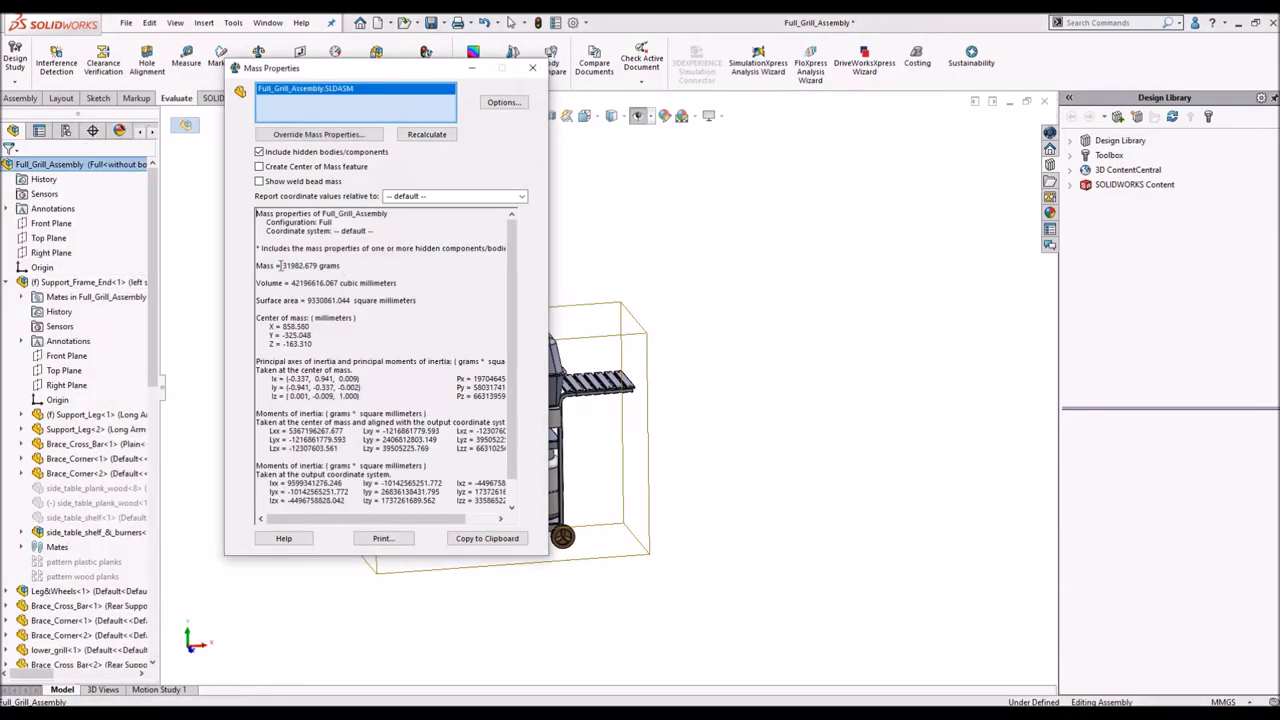
{"action": "left_click_drag", "start_coordinate": [279, 266], "coordinate": [353, 265]}
{"action": "left_click", "coordinate": [532, 67]}
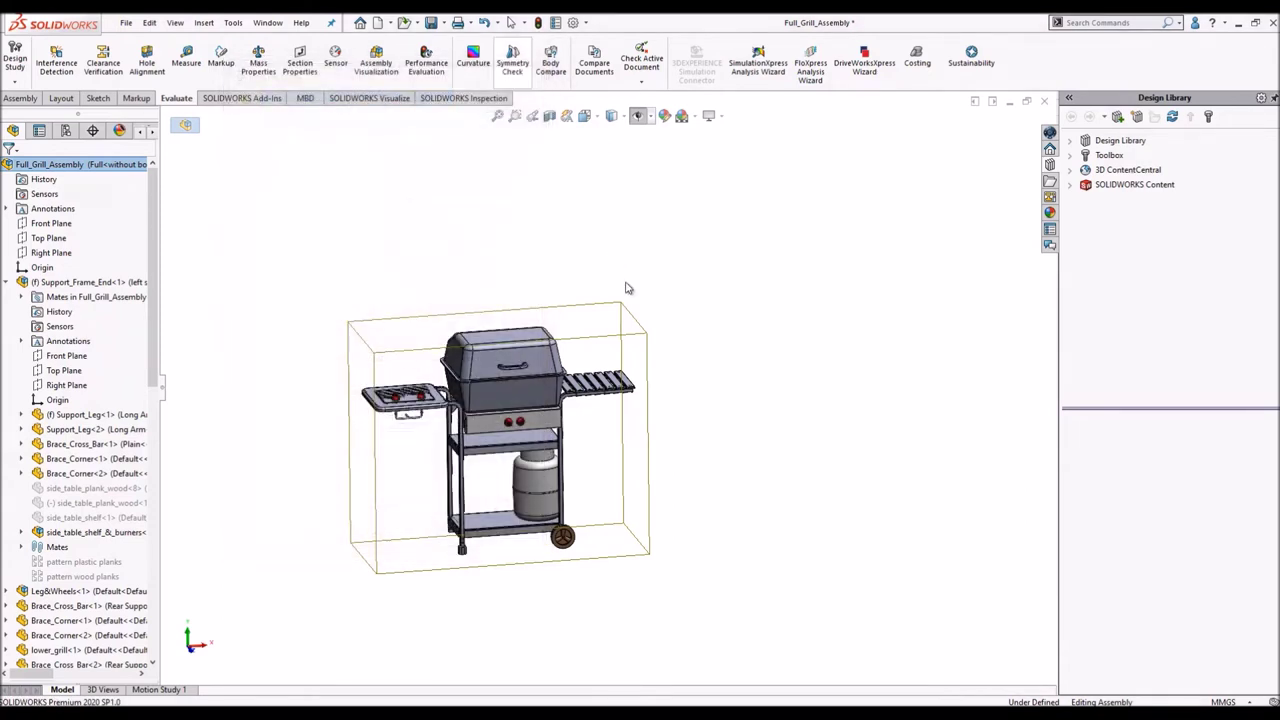
Reselect the Toolbox fasteners, confirm their 96.948 g mass, close the dialog, and clear the selection
{"action": "left_click", "coordinate": [522, 22]}
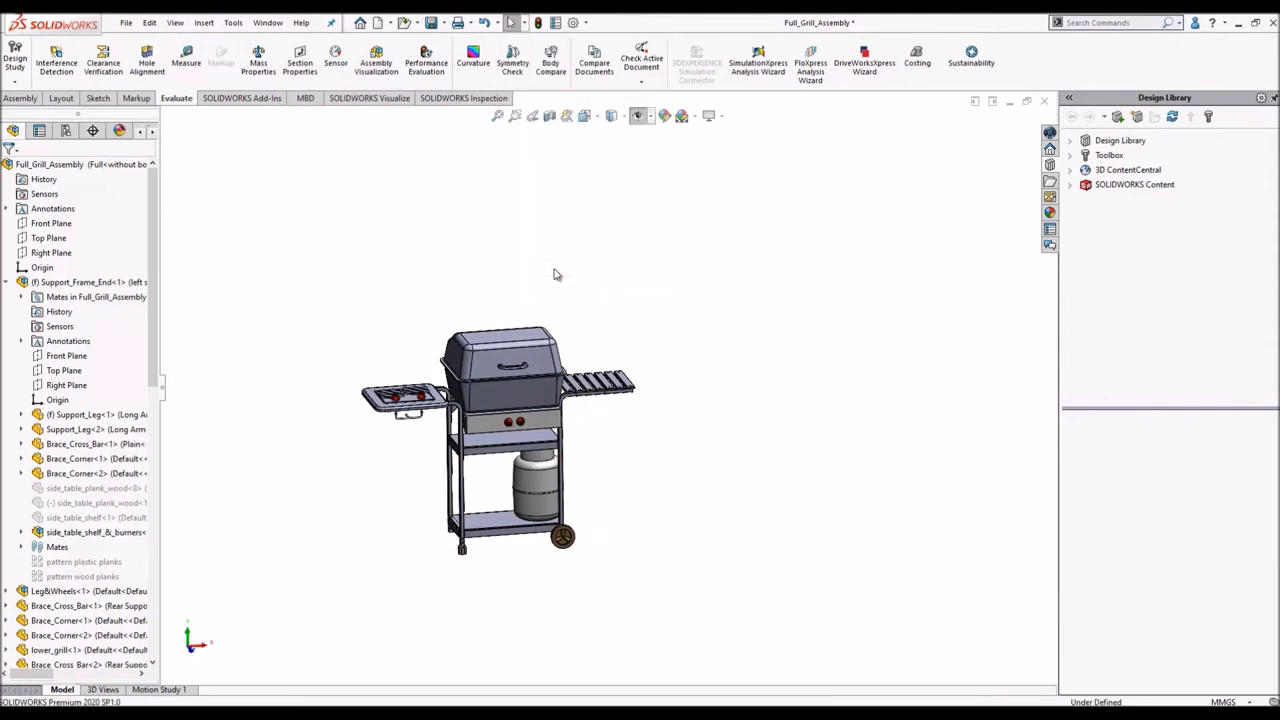
{"action": "left_click_drag", "start_coordinate": [155, 279], "coordinate": [160, 474]}
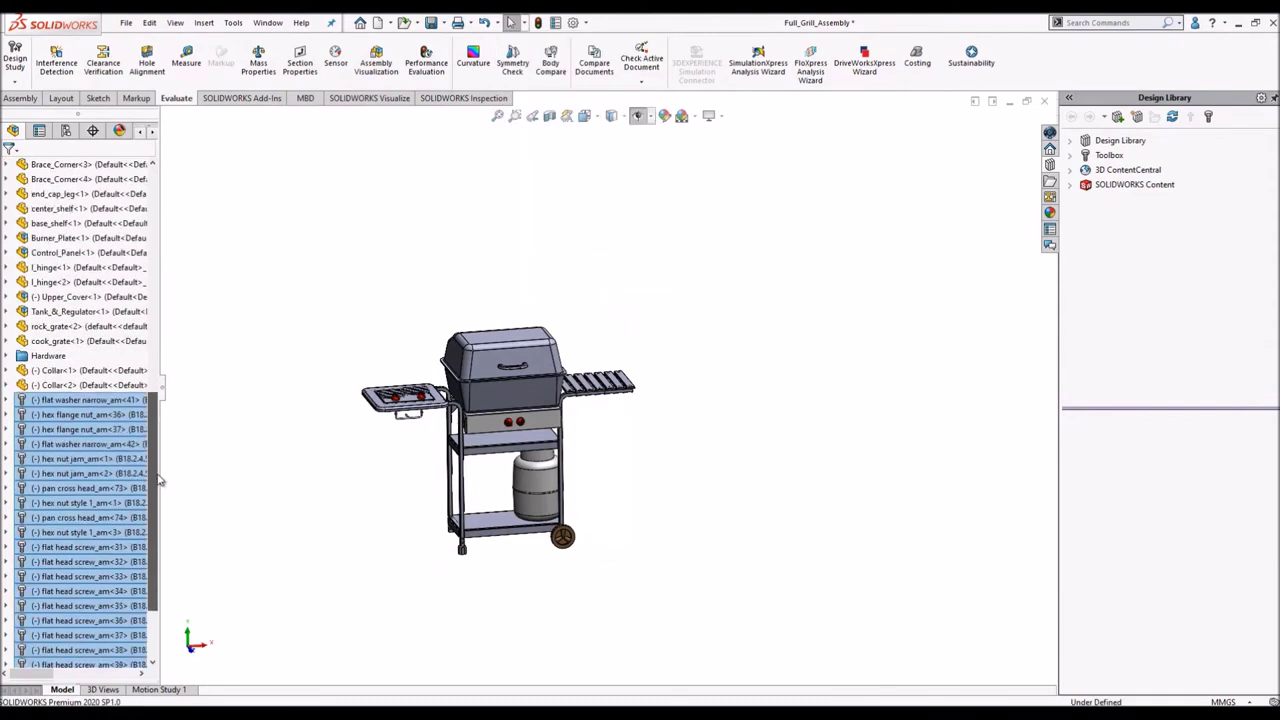
{"action": "left_click", "coordinate": [259, 63]}
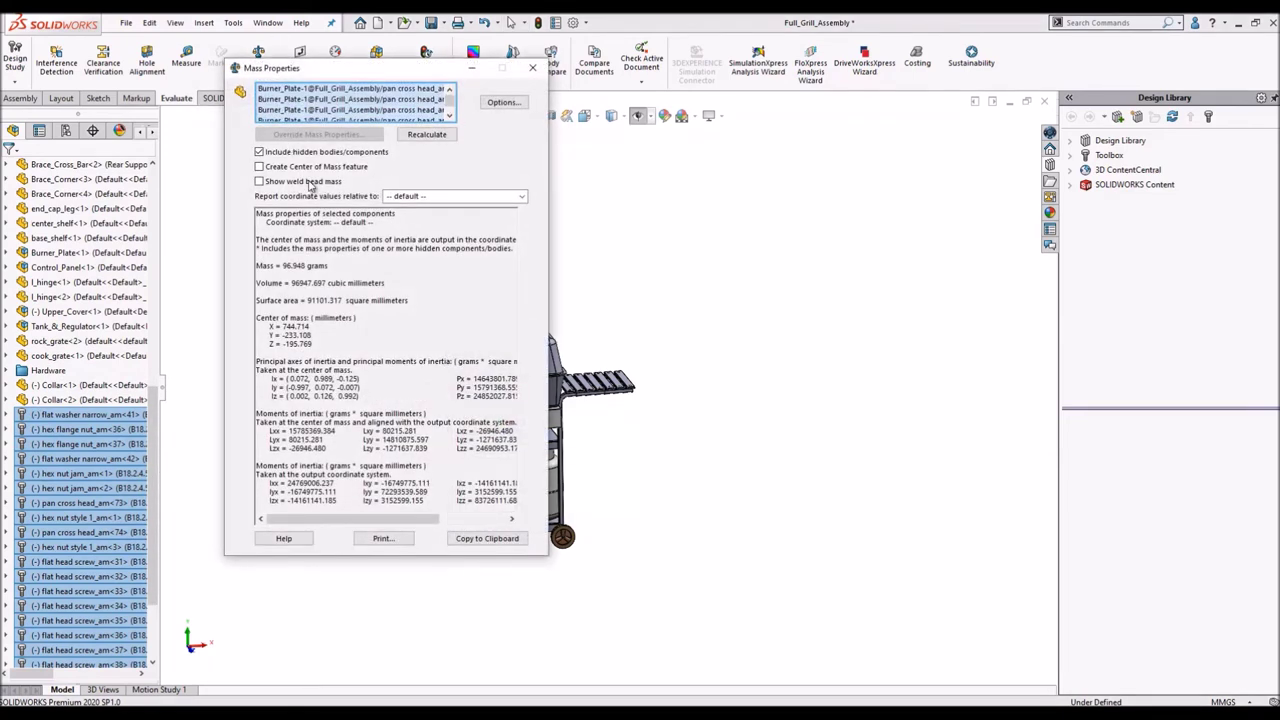
{"action": "left_click_drag", "start_coordinate": [329, 266], "coordinate": [284, 266]}
{"action": "left_click", "coordinate": [337, 270]}
{"action": "left_click", "coordinate": [530, 68]}
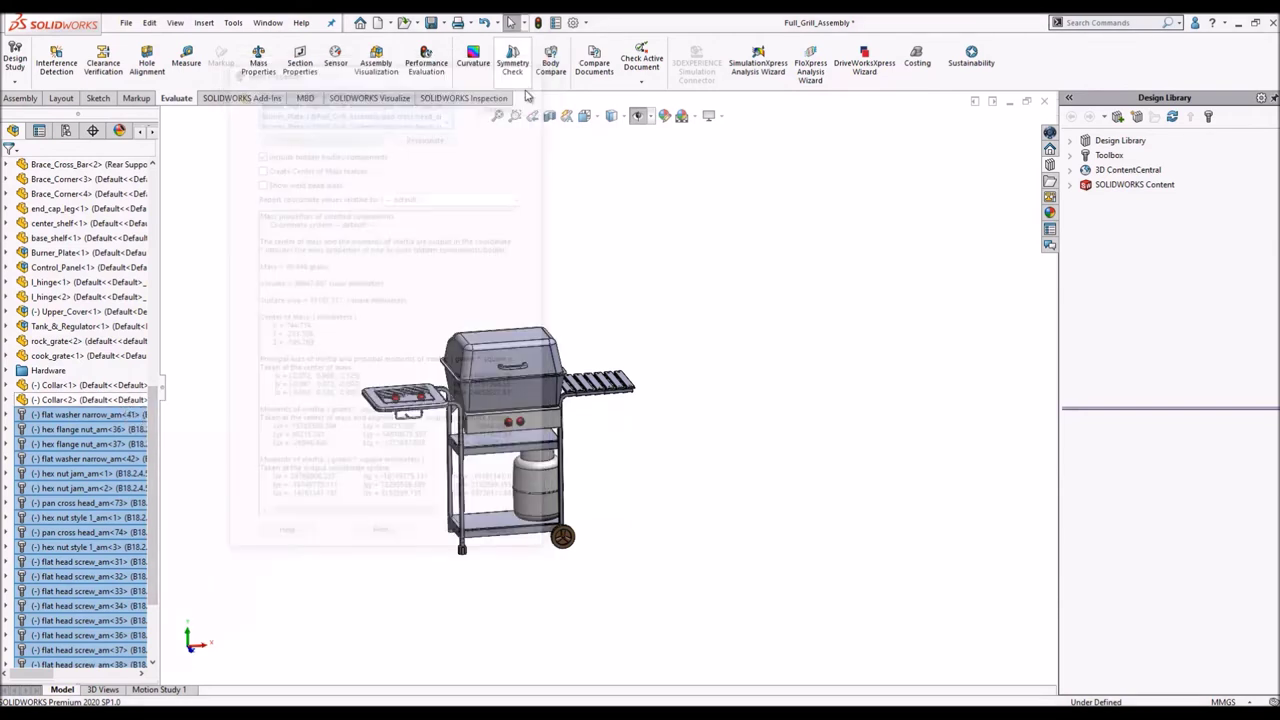
{"action": "left_click_drag", "start_coordinate": [303, 214], "coordinate": [829, 659]}
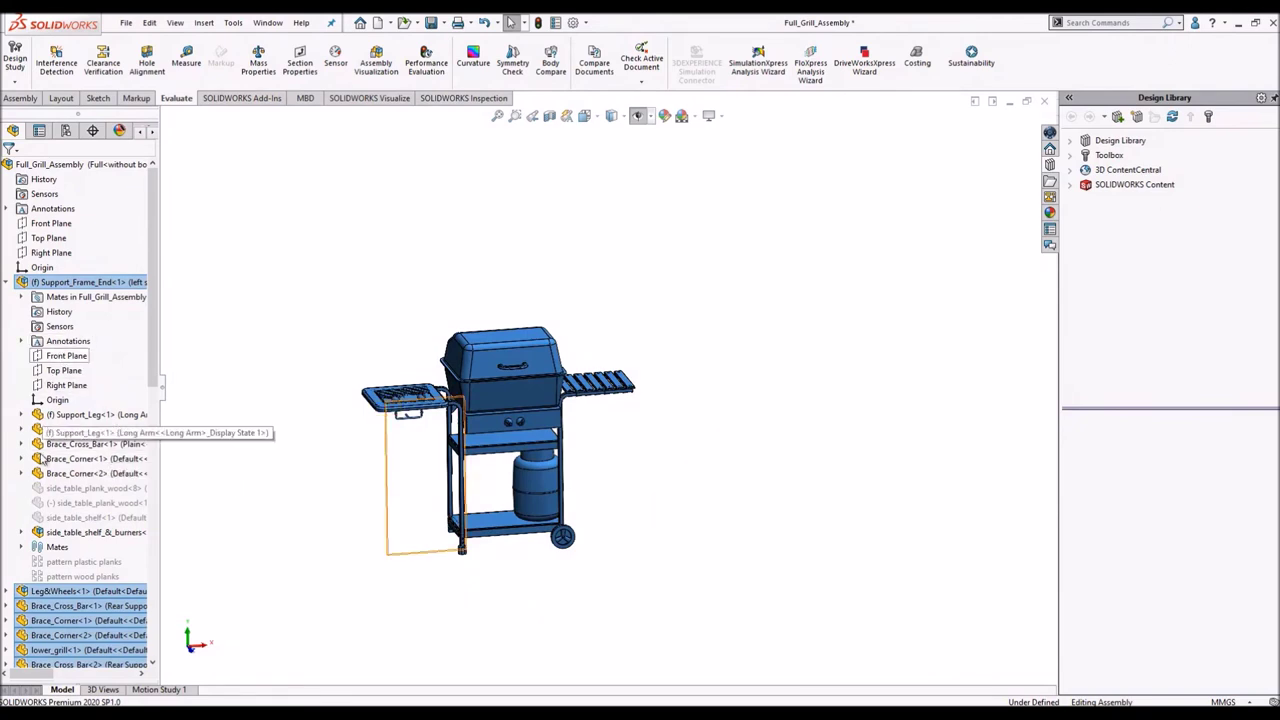
{"action": "key", "text": "Escape"}
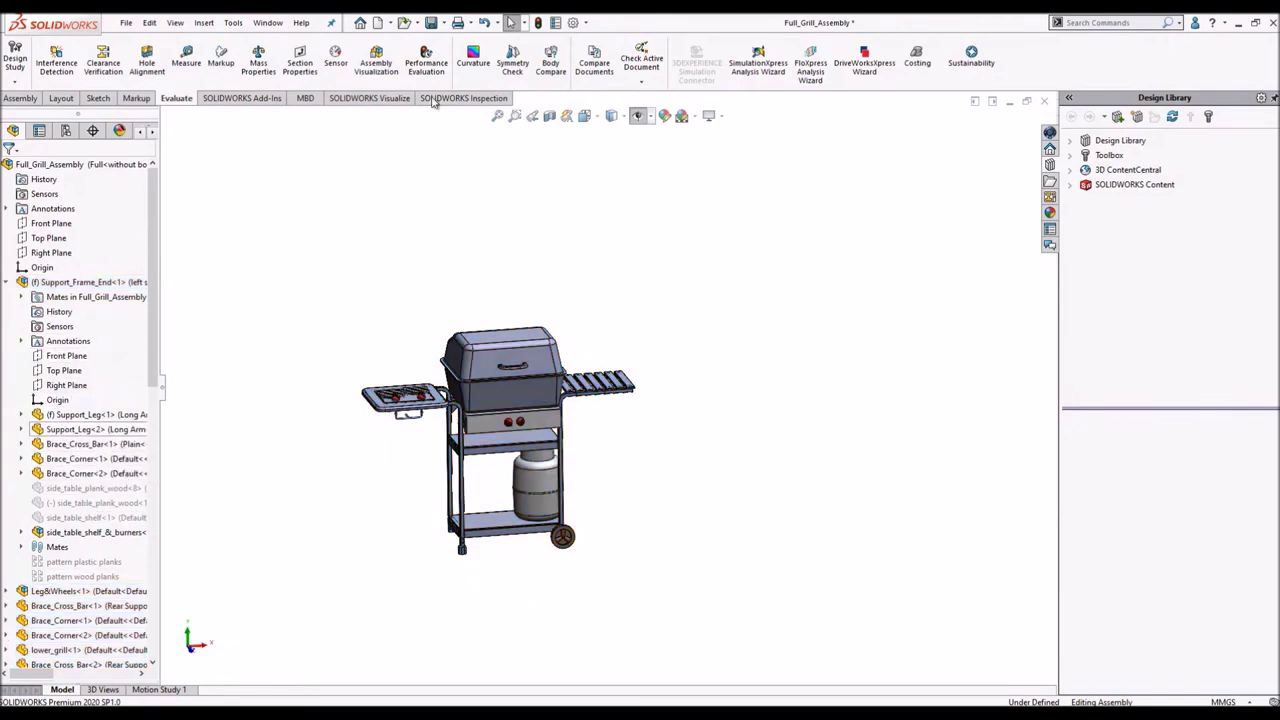
Apply Advanced Select with Document name contains '.sldprt' to pick the individual parts
{"action": "left_click", "coordinate": [519, 22]}
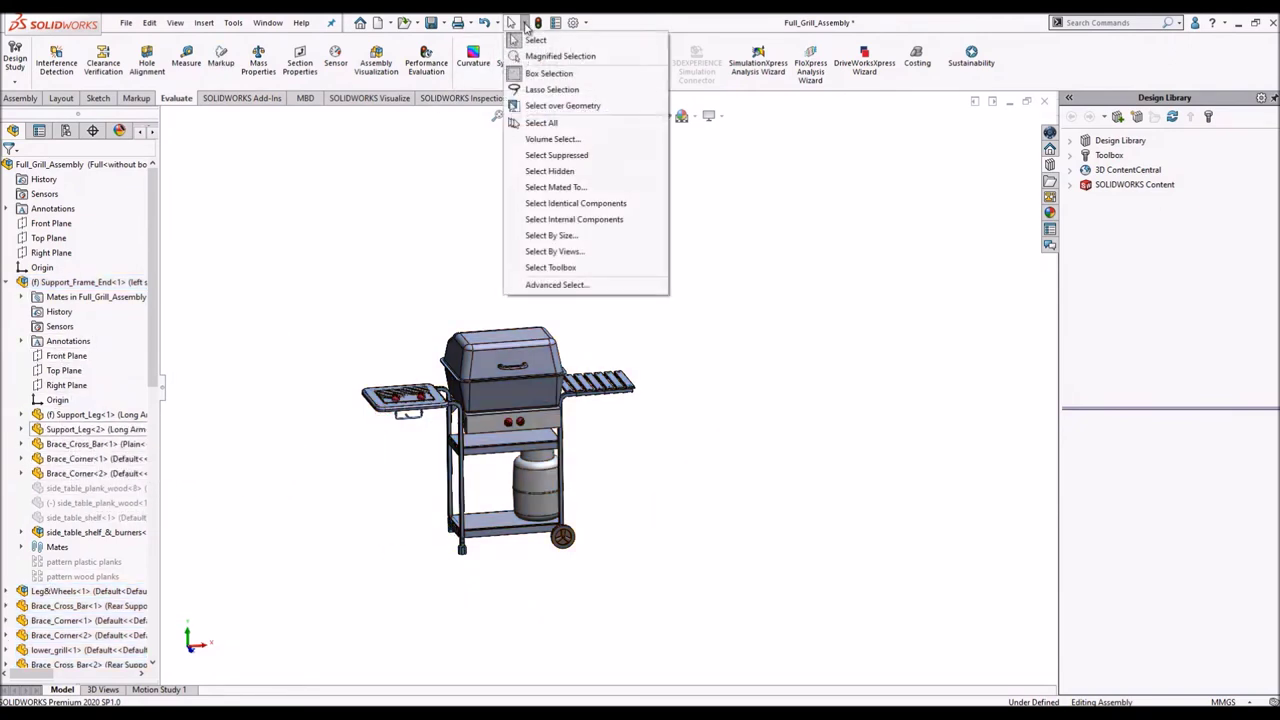
{"action": "left_click", "coordinate": [563, 286]}
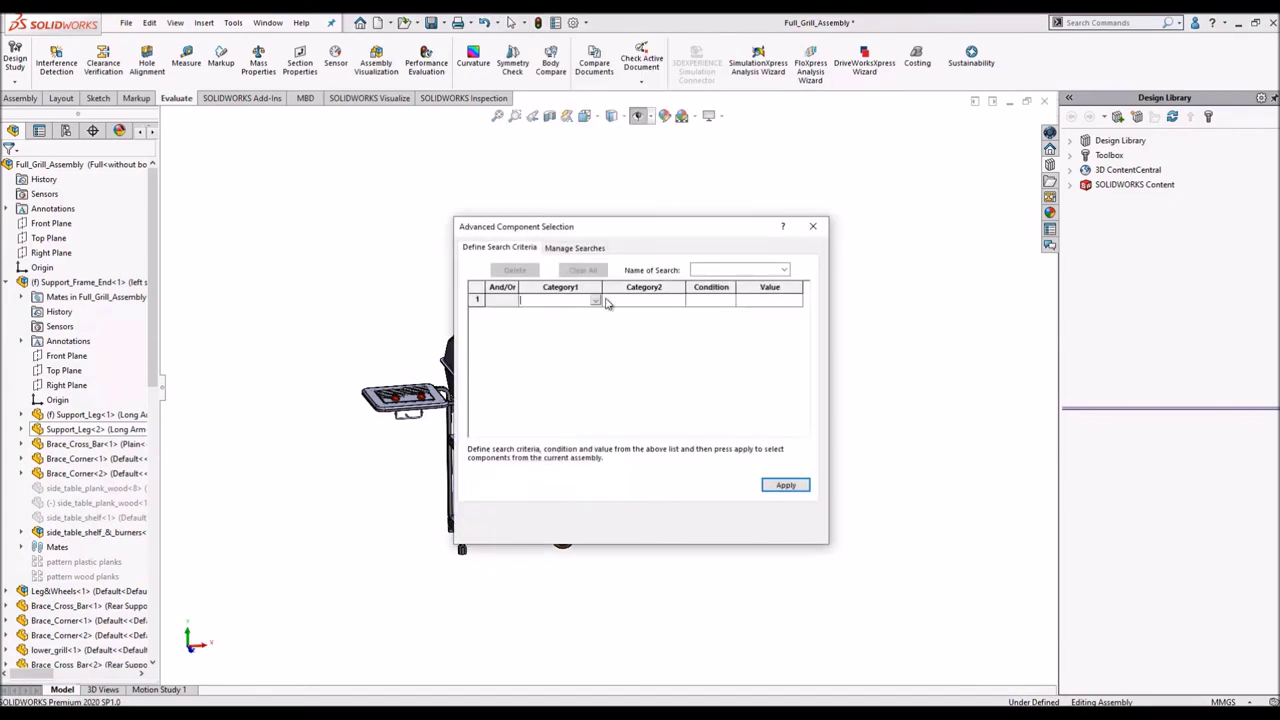
{"action": "left_click", "coordinate": [597, 302]}
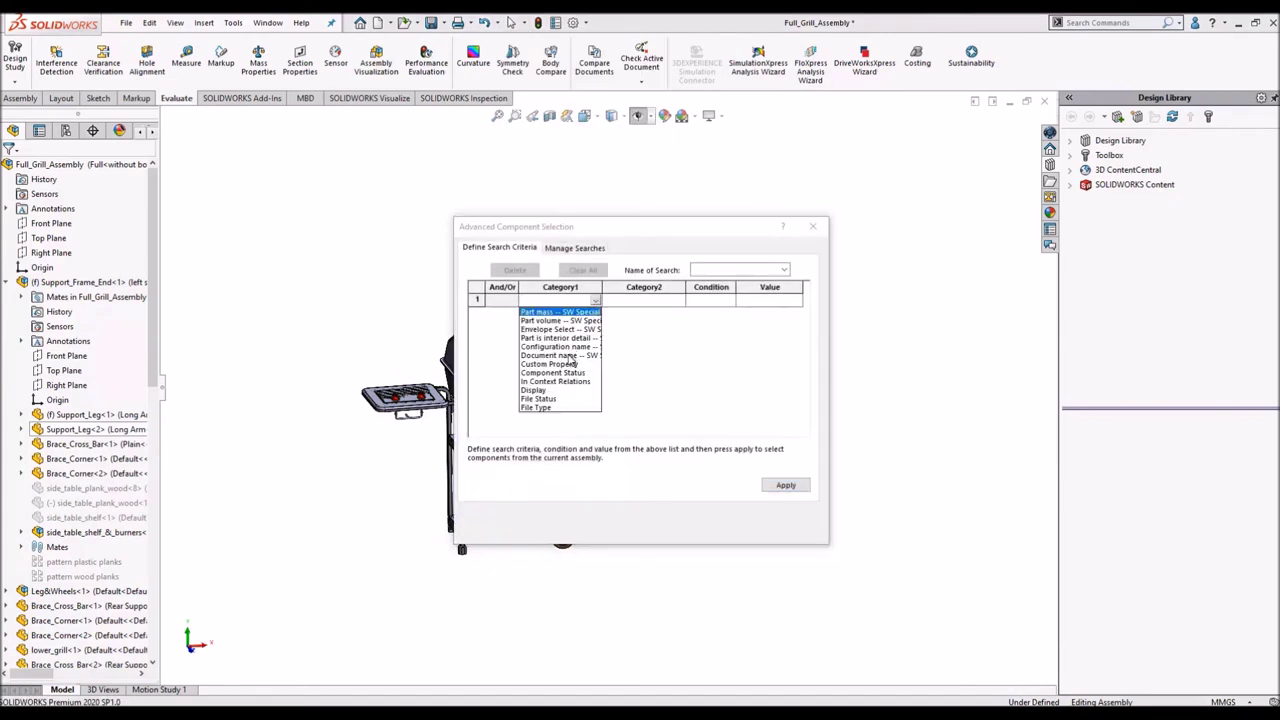
{"action": "left_click", "coordinate": [560, 356]}
{"action": "left_click", "coordinate": [722, 301]}
{"action": "left_click", "coordinate": [729, 300]}
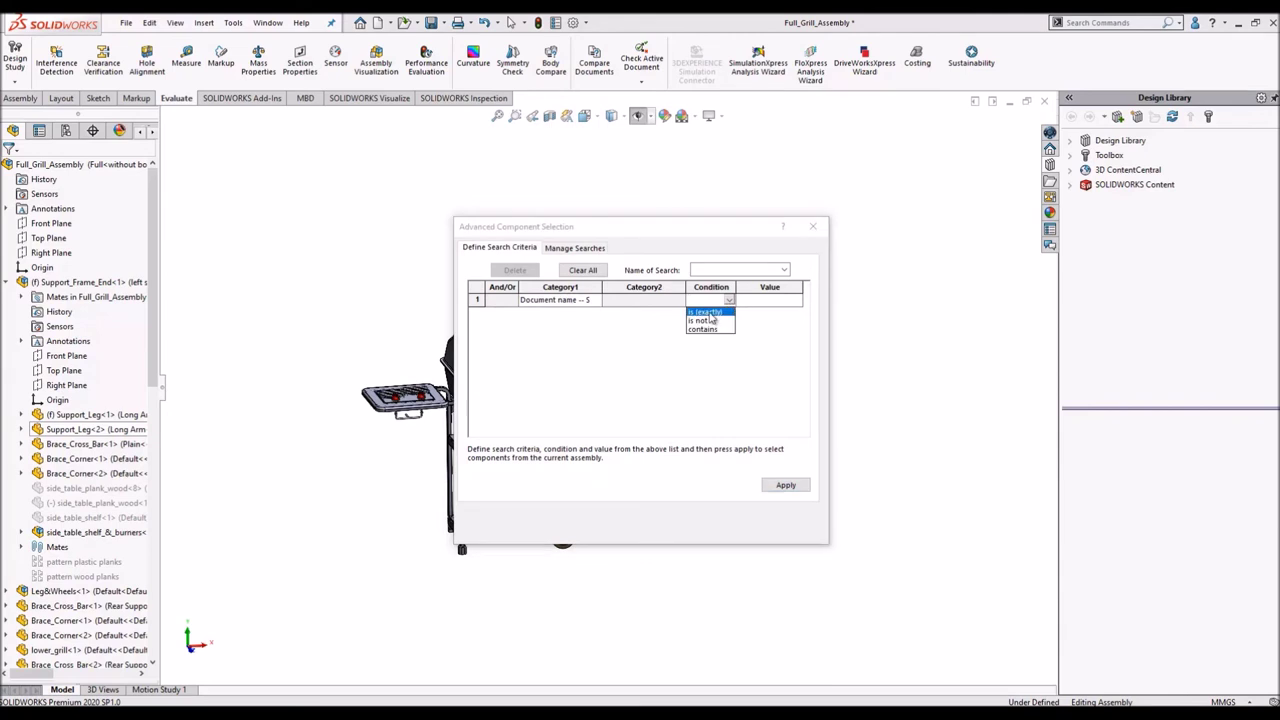
{"action": "left_click", "coordinate": [702, 329]}
{"action": "left_click", "coordinate": [769, 299]}
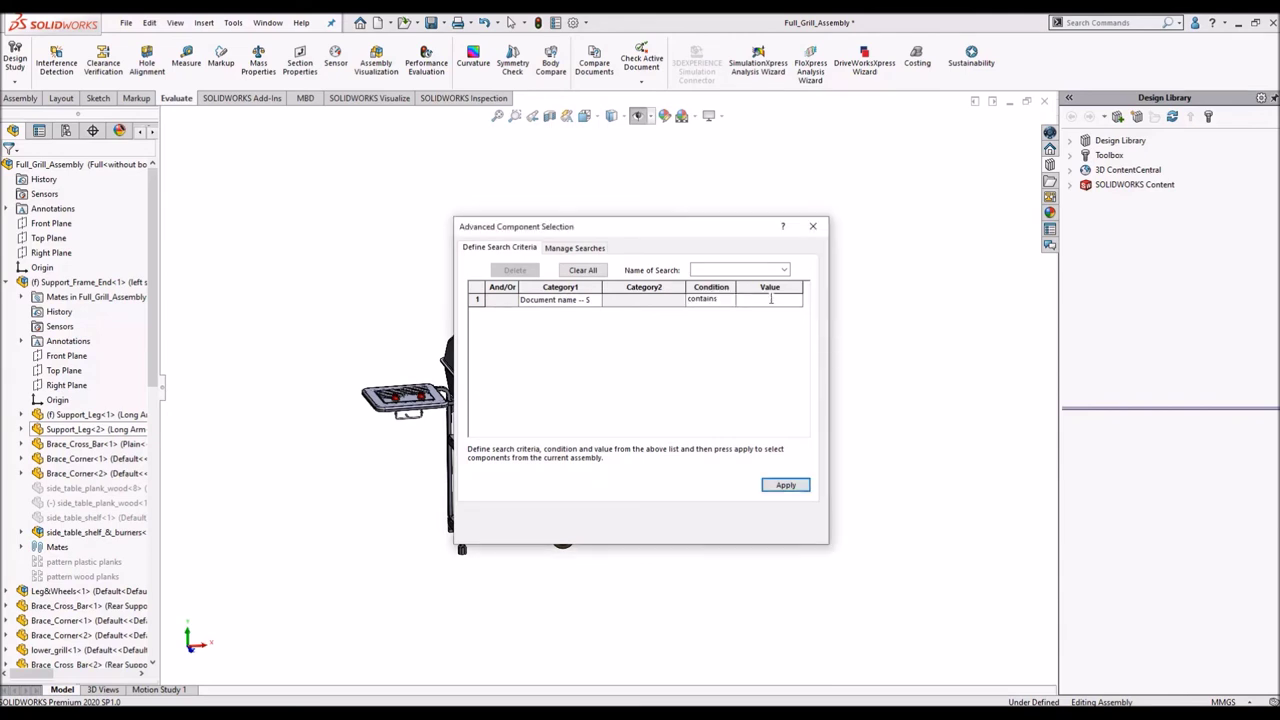
{"action": "type", "text": ".sldprt"}
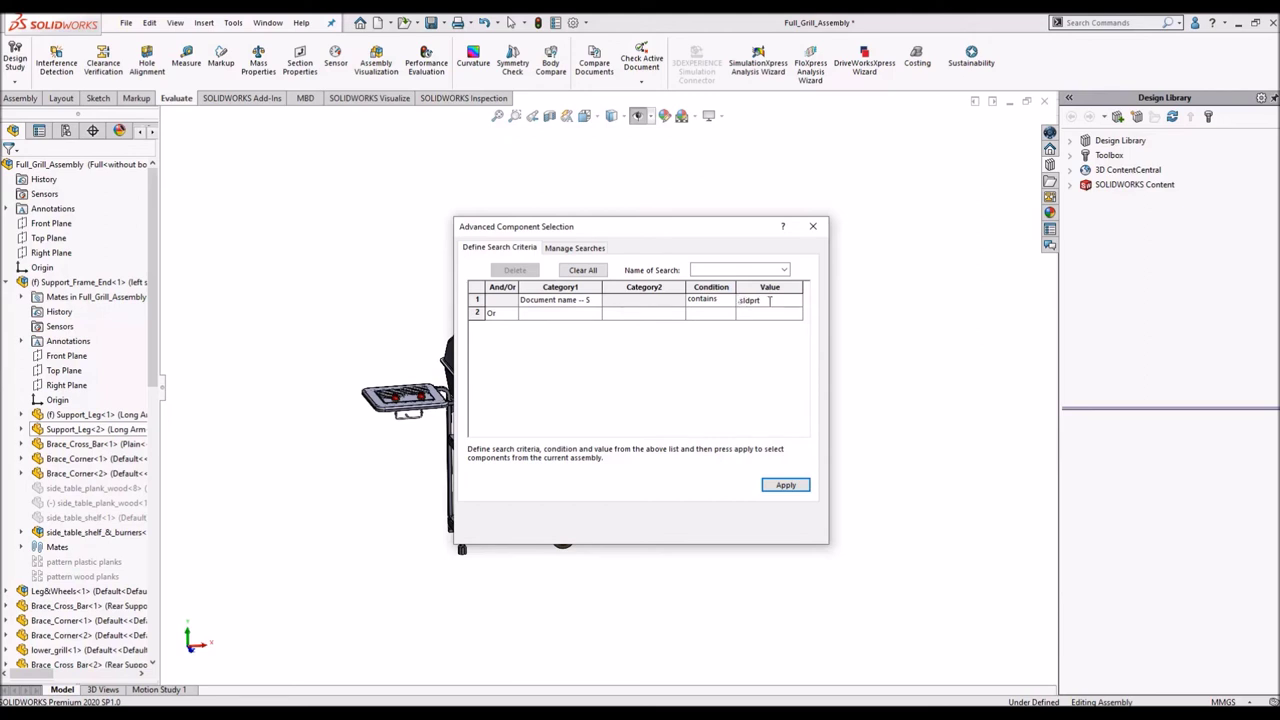
{"action": "left_click", "coordinate": [785, 486]}
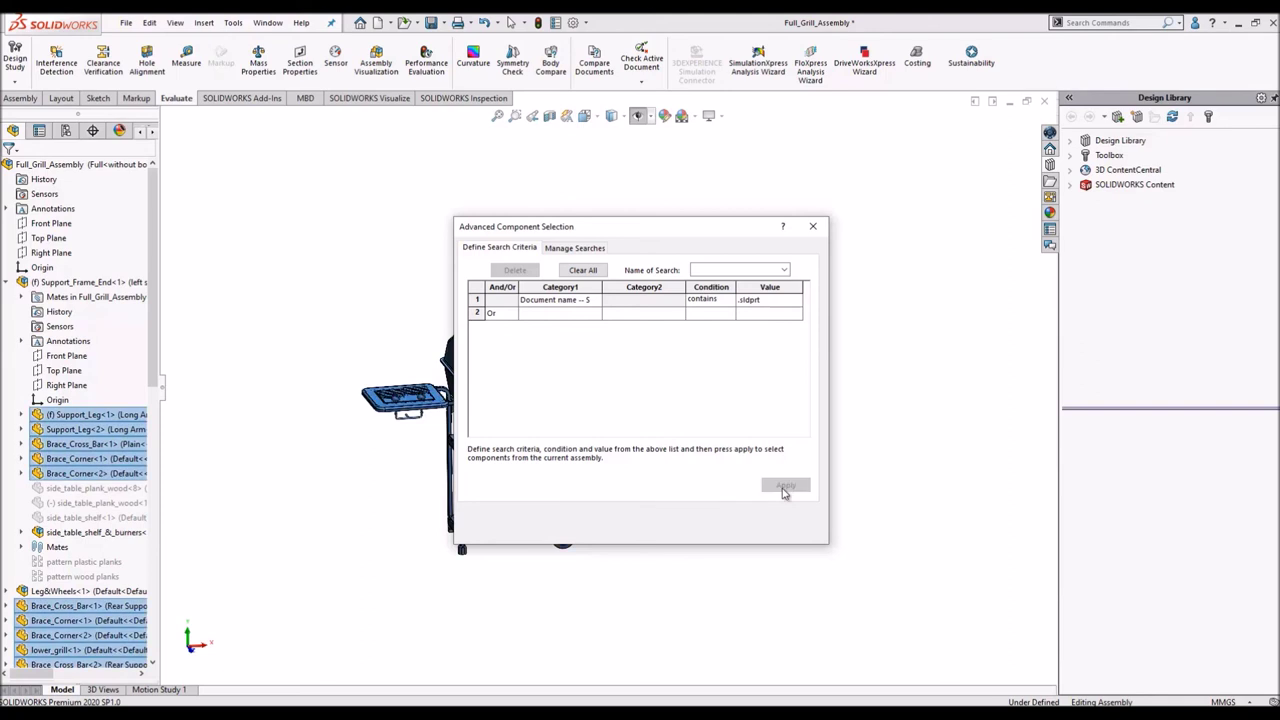
{"action": "left_click", "coordinate": [812, 226]}
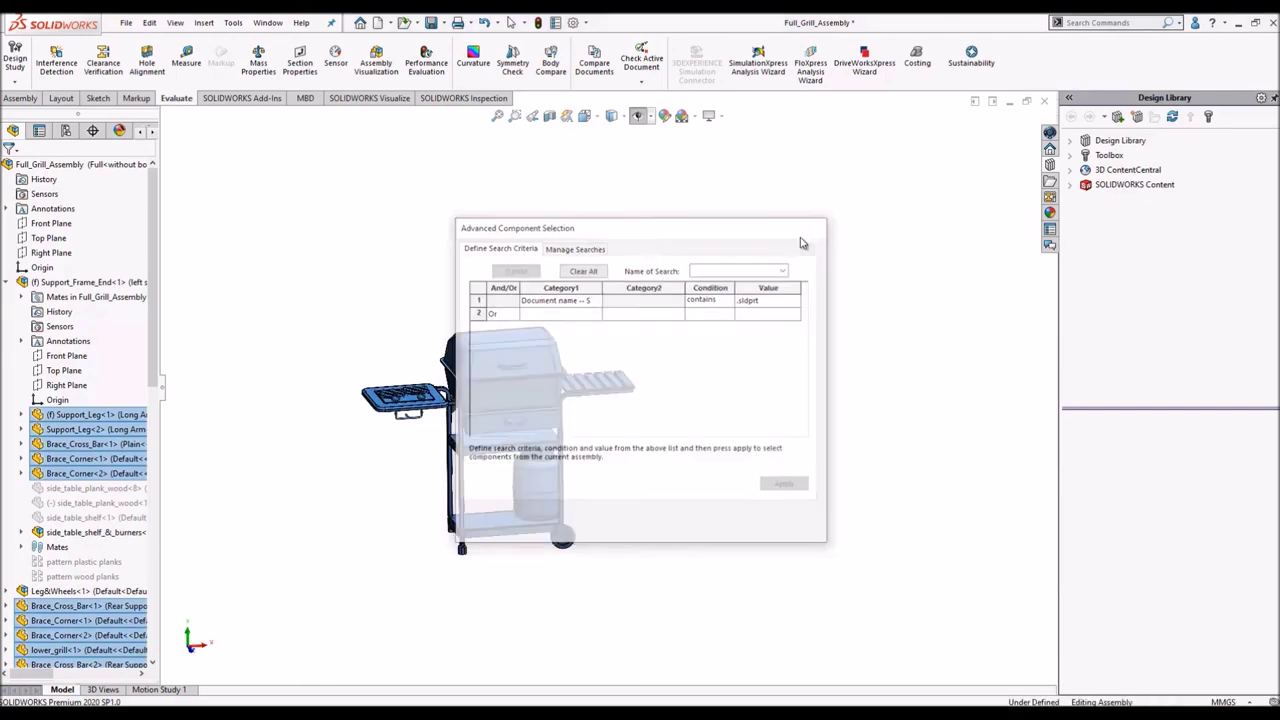
{"action": "scroll", "coordinate": [154, 320], "scroll_direction": "down", "scroll_amount": 2}
{"action": "left_click_drag", "start_coordinate": [154, 320], "coordinate": [154, 420]}
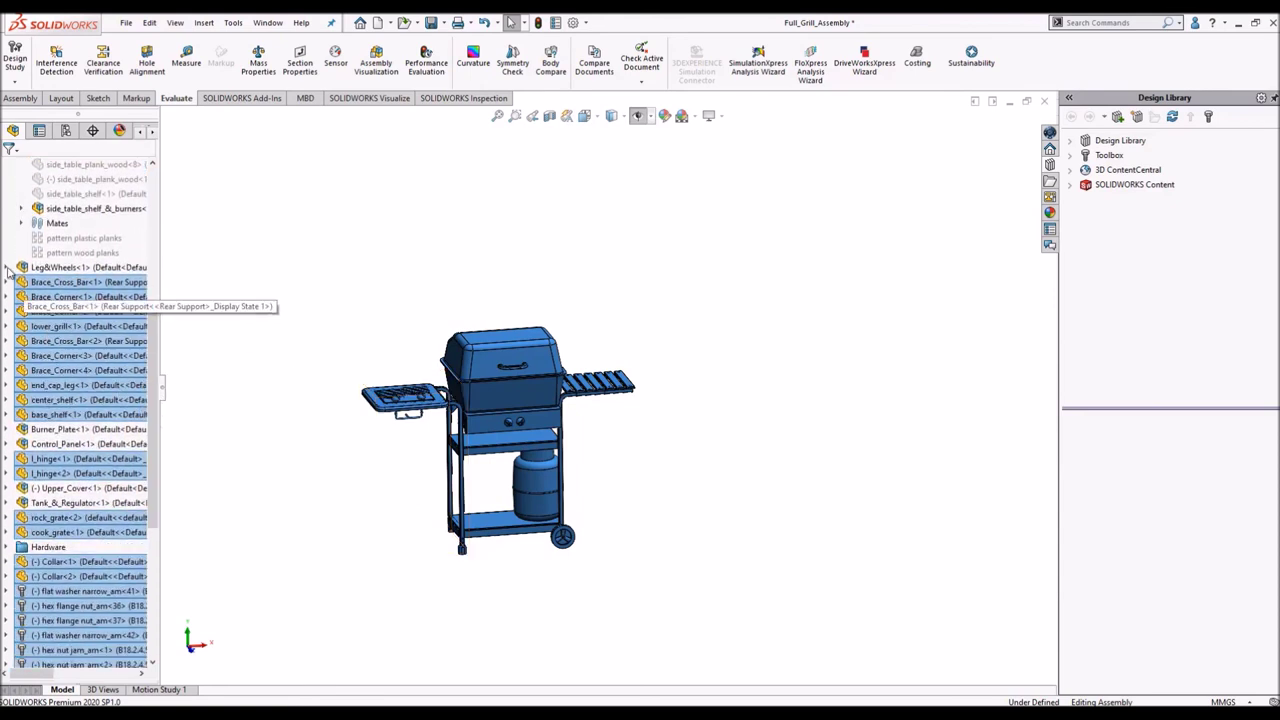
Review the tree and expand Burner_Plate, then deselect all and press Ctrl+7 to enlarge the grill
{"action": "scroll", "coordinate": [8, 273], "scroll_direction": "down", "scroll_amount": 2}
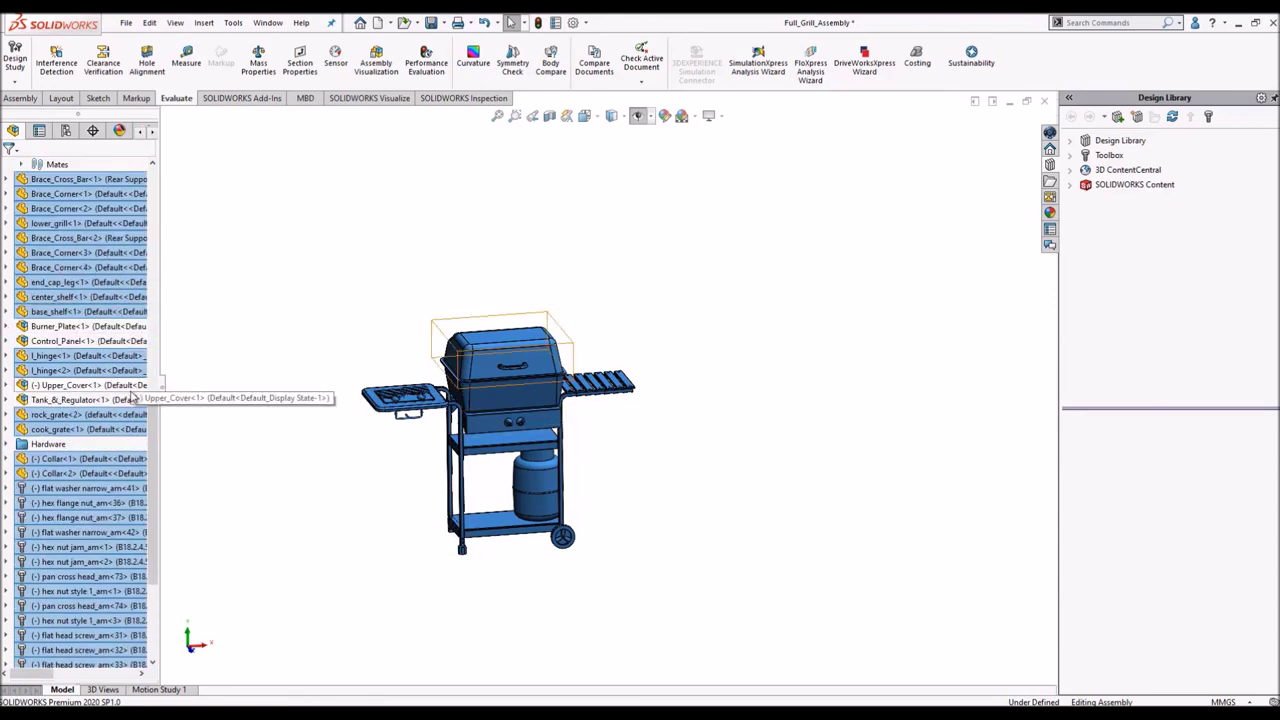
{"action": "mouse_move", "coordinate": [156, 440]}
{"action": "left_mouse_down"}
{"action": "mouse_move", "coordinate": [164, 377]}
{"action": "mouse_move", "coordinate": [163, 423]}
{"action": "left_mouse_up"}
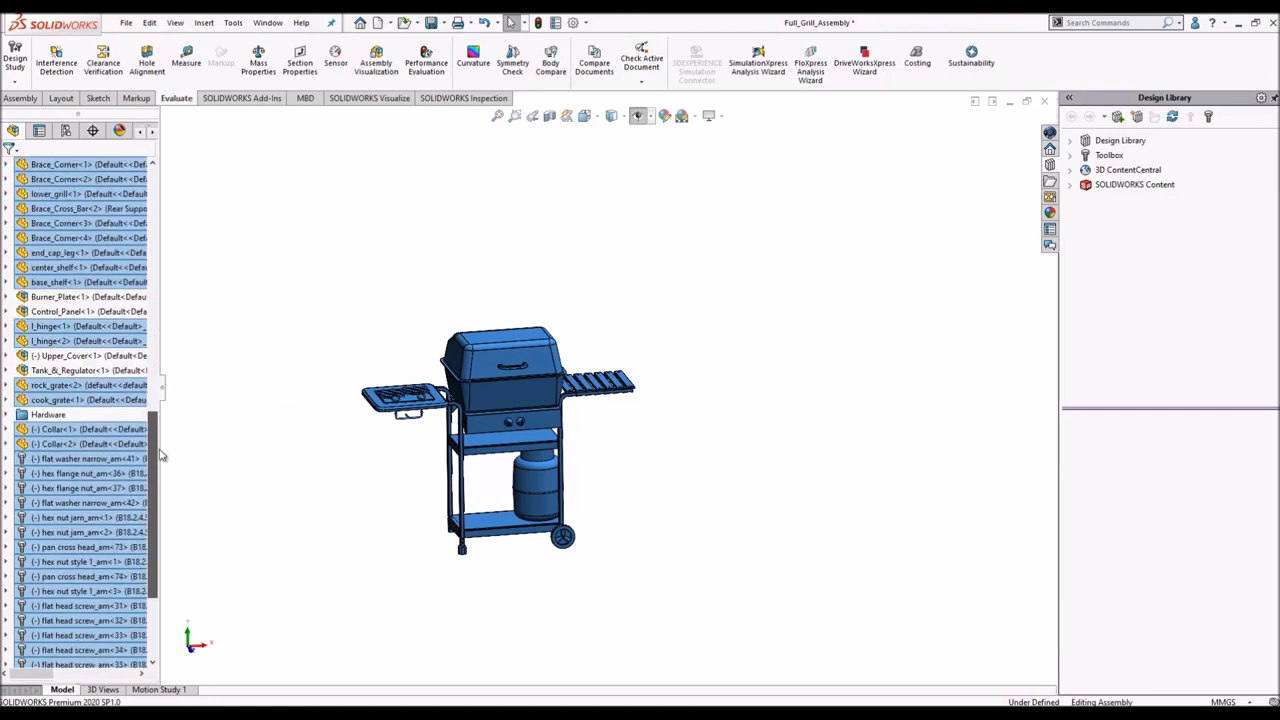
{"action": "left_click", "coordinate": [7, 297]}
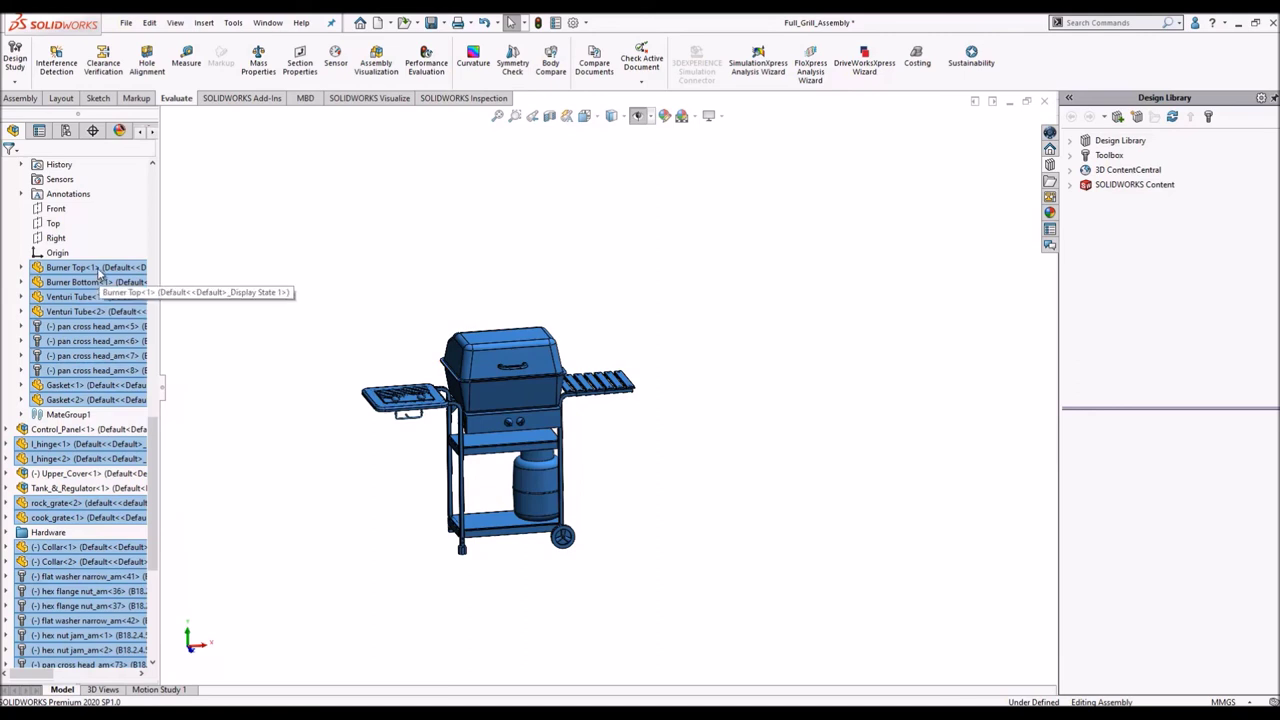
{"action": "left_click", "coordinate": [378, 518]}
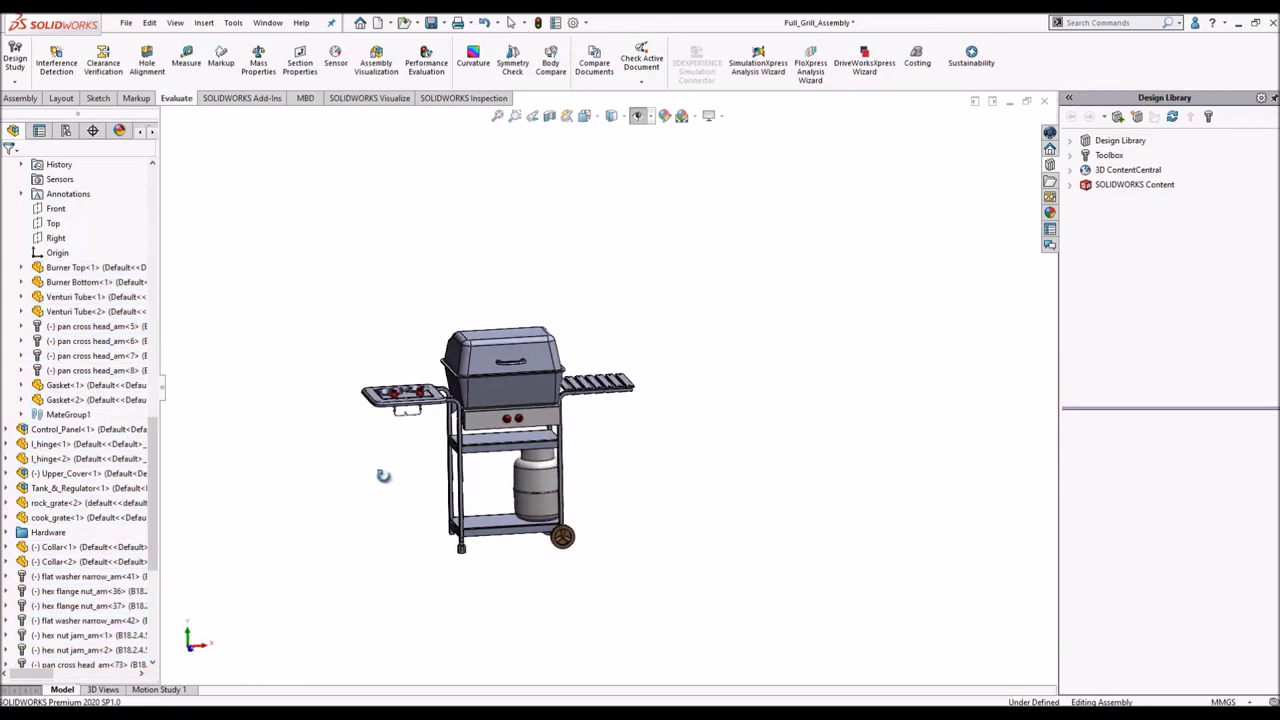
{"action": "key", "text": "ctrl+7"}
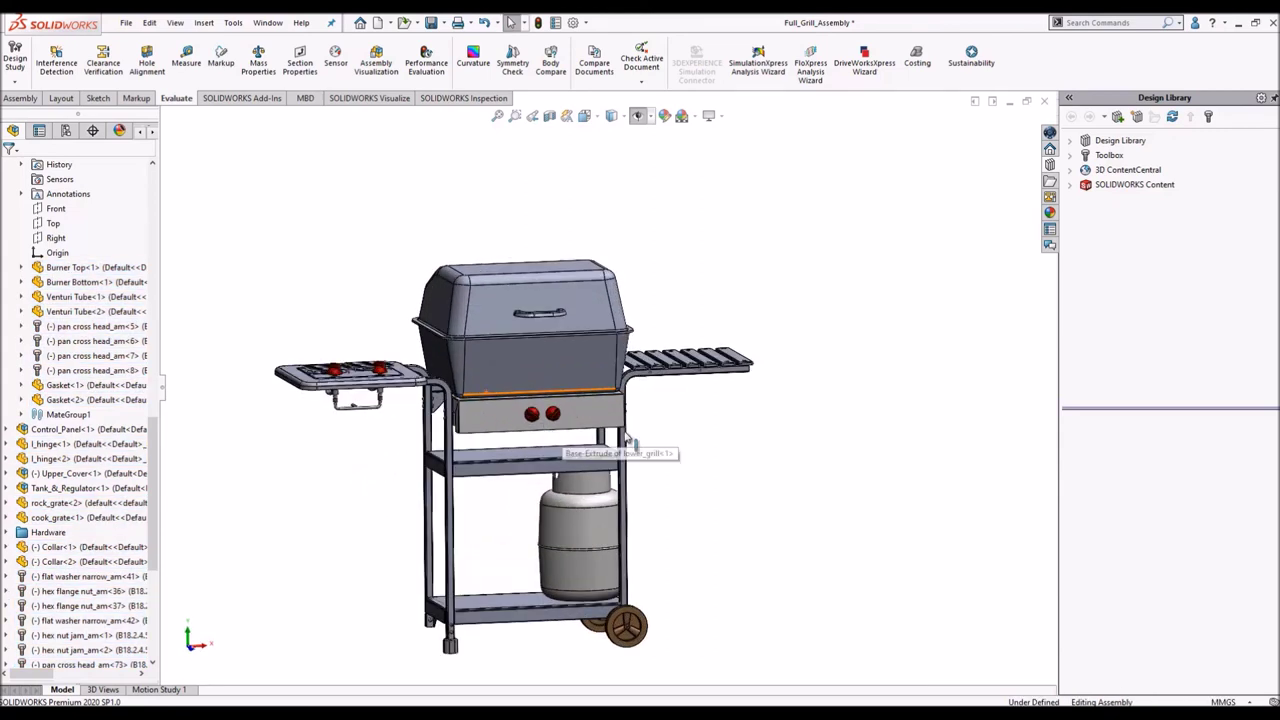